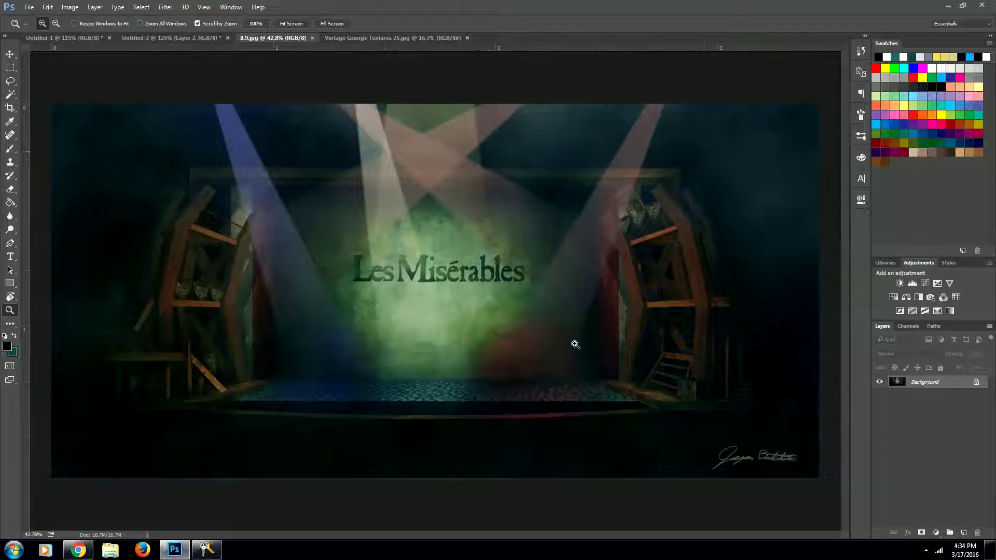
# Zoom in on the crate in 8.9.jpg, then move to blank Untitled-1 and Chrome's wood texture page
pyautogui.moveTo(686, 410); pyautogui.dragTo(493, 410)
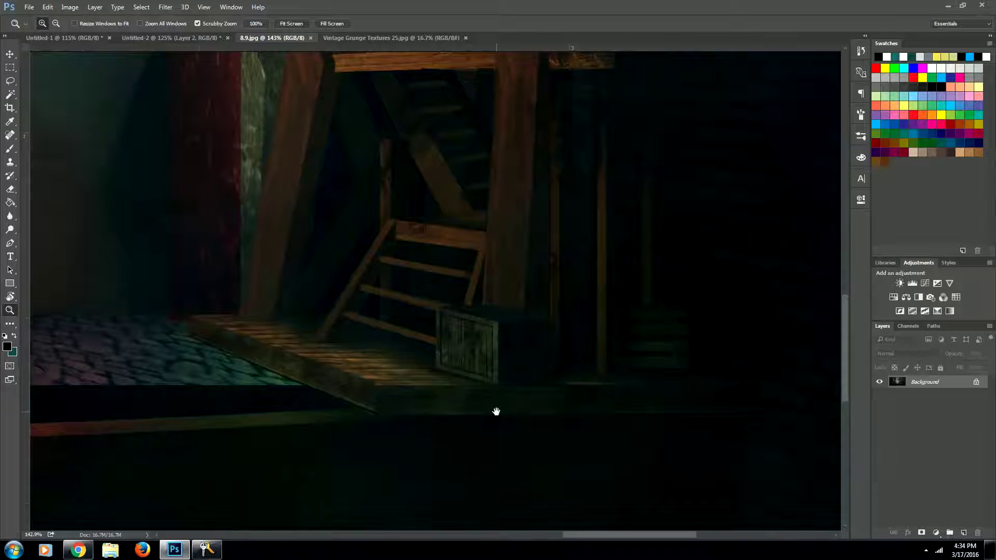
pyautogui.click(87, 38)
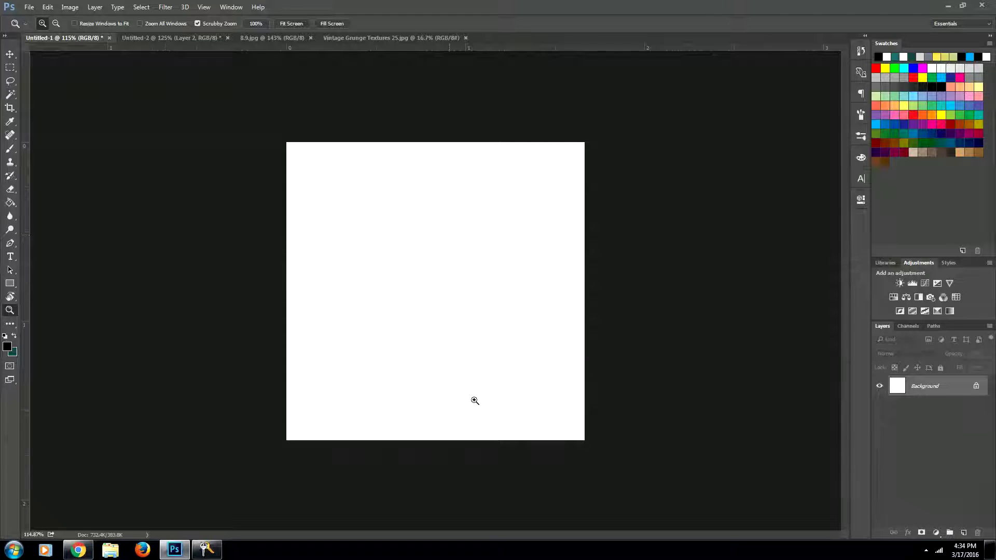
pyautogui.click(89, 552)
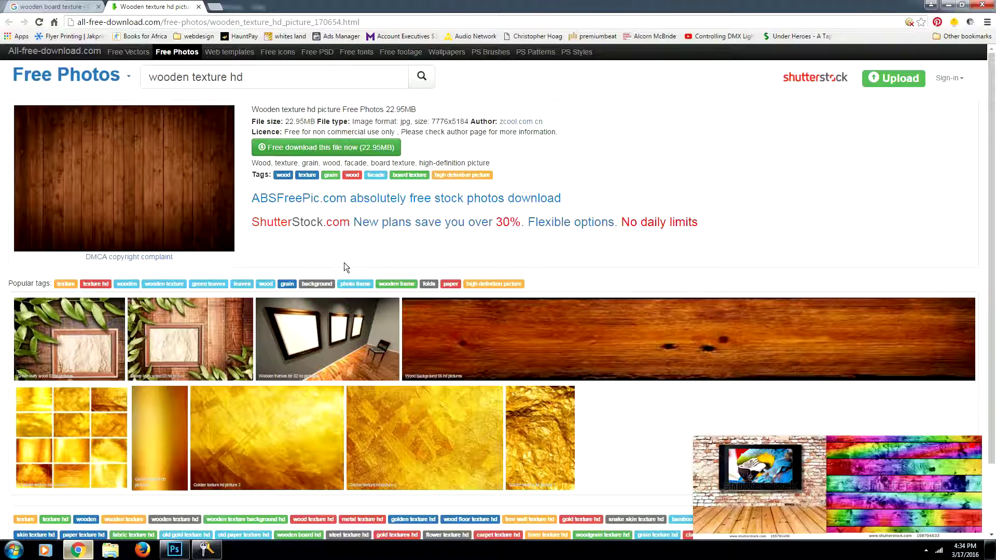
# Browse the wooden board image results in Chrome, then return to Photoshop's blank Untitled-1 document
pyautogui.click(54, 7)
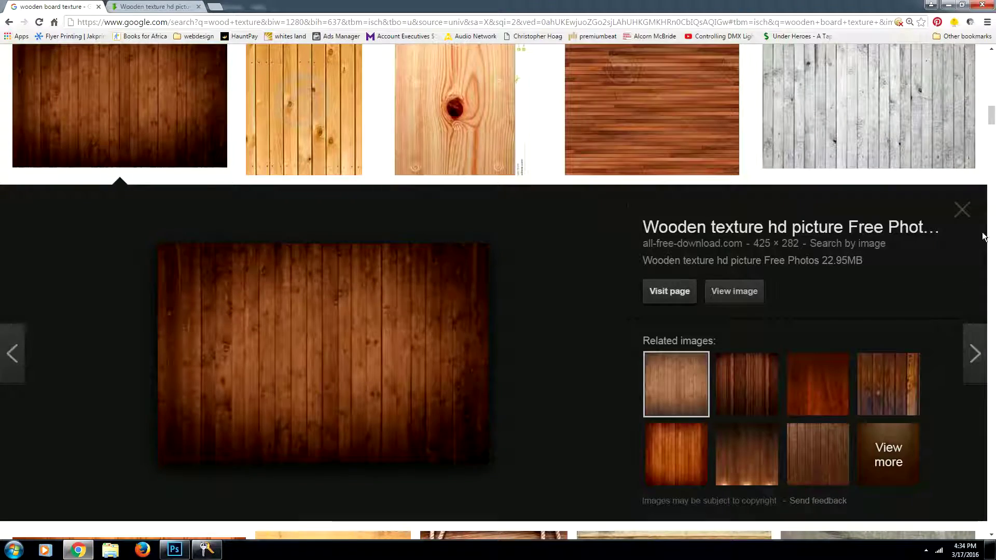
pyautogui.moveTo(992, 115)
pyautogui.mouseDown()
pyautogui.moveTo(991, 67)
pyautogui.moveTo(994, 121)
pyautogui.mouseUp()
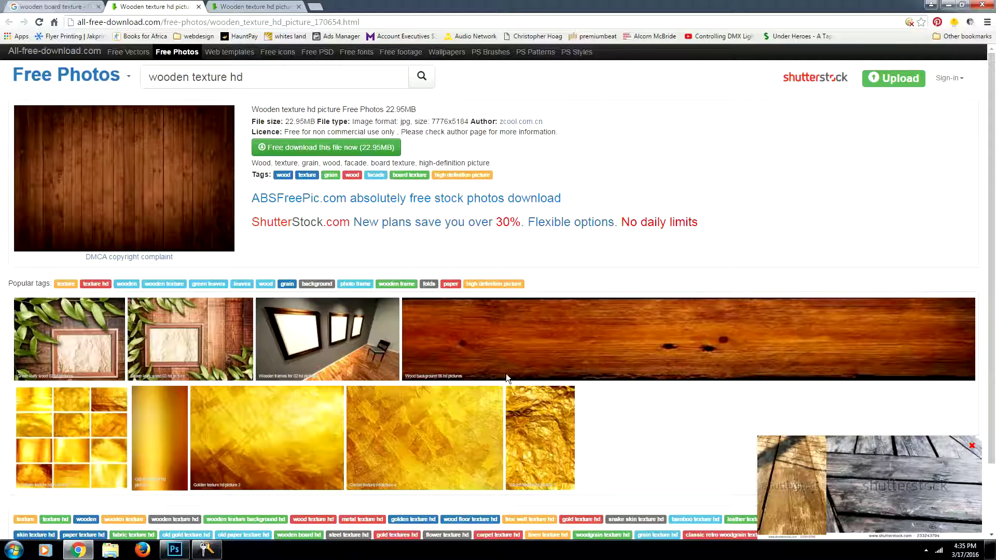
pyautogui.click(186, 553)
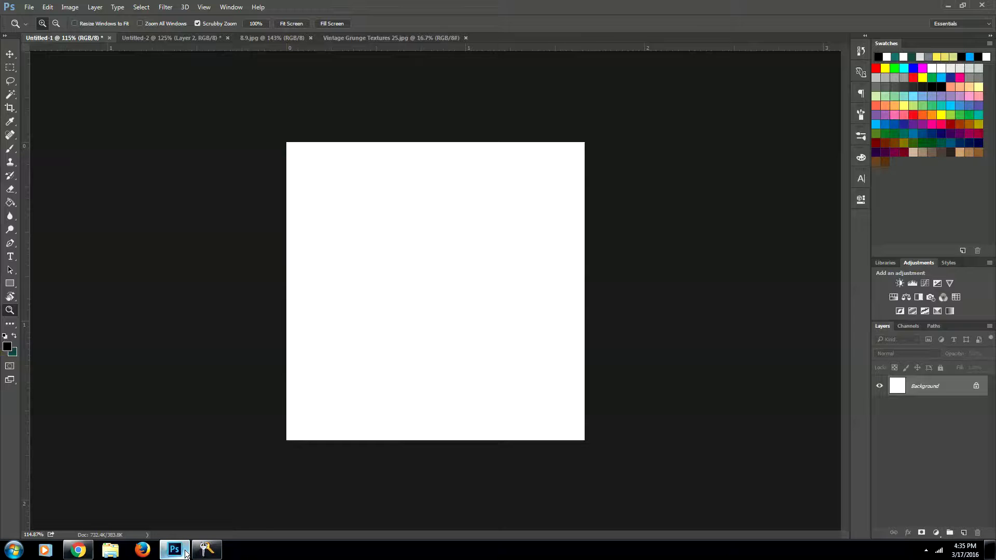
# Paste the copied wood plank texture into Untitled-1 as Layer 1
pyautogui.click(392, 39)
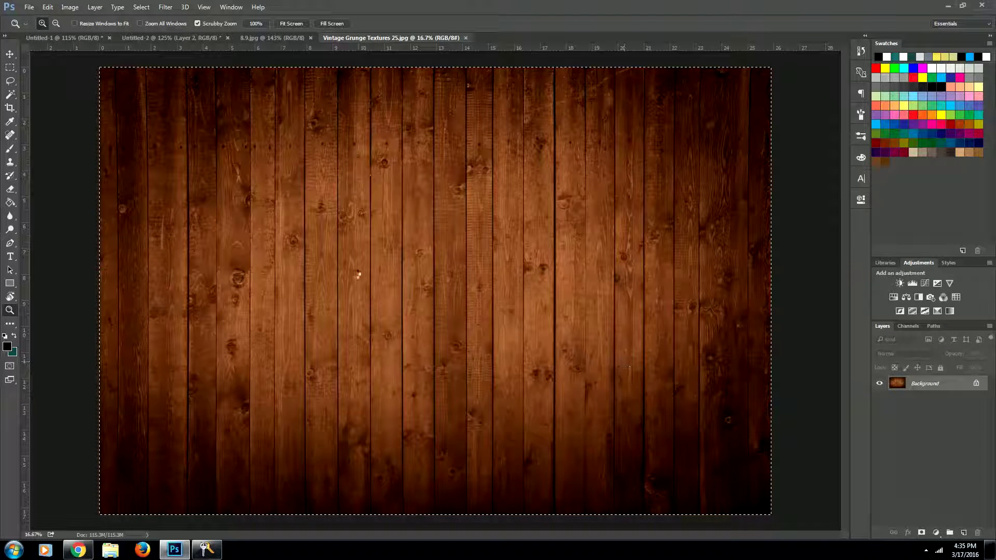
pyautogui.click(58, 38)
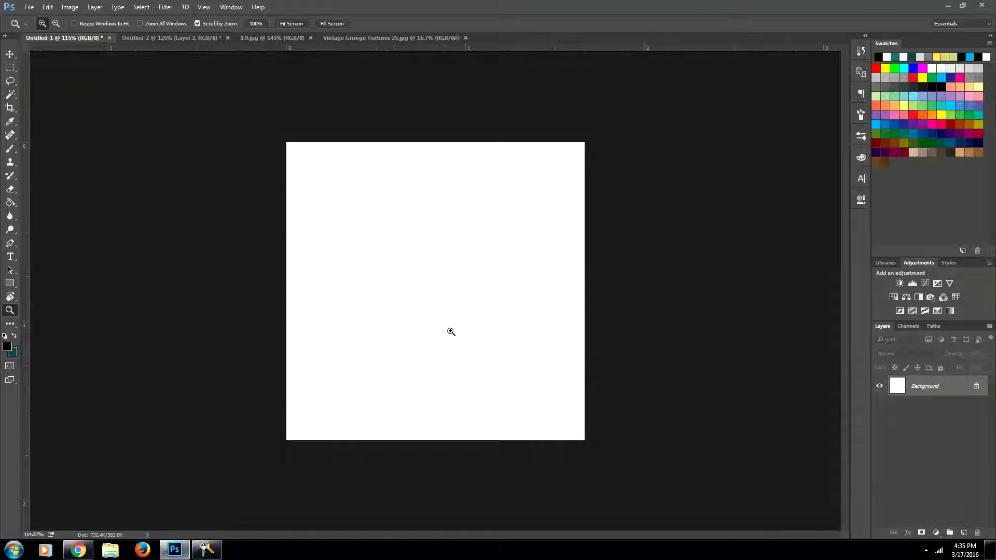
pyautogui.moveTo(451, 331); pyautogui.dragTo(315, 332)
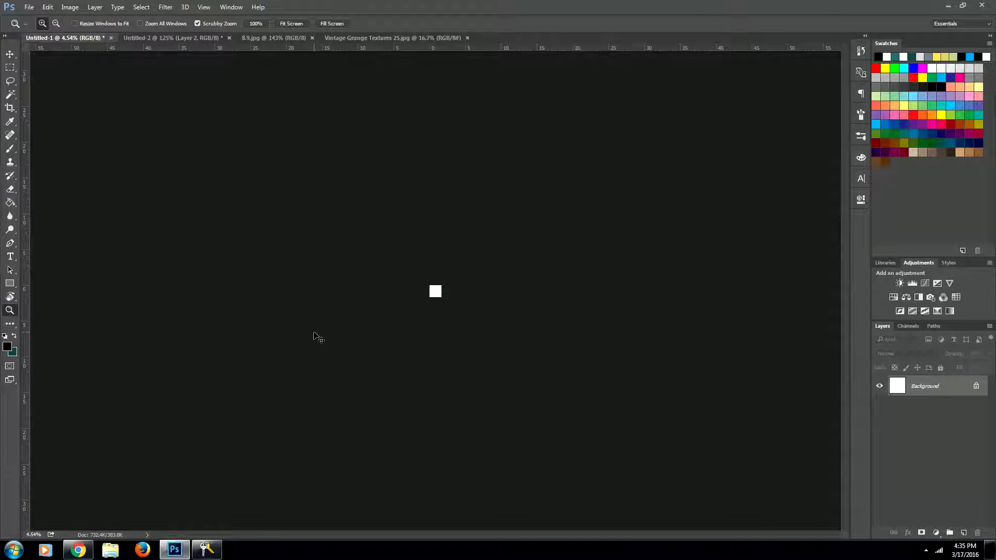
pyautogui.hotkey('ctrl', 'v')
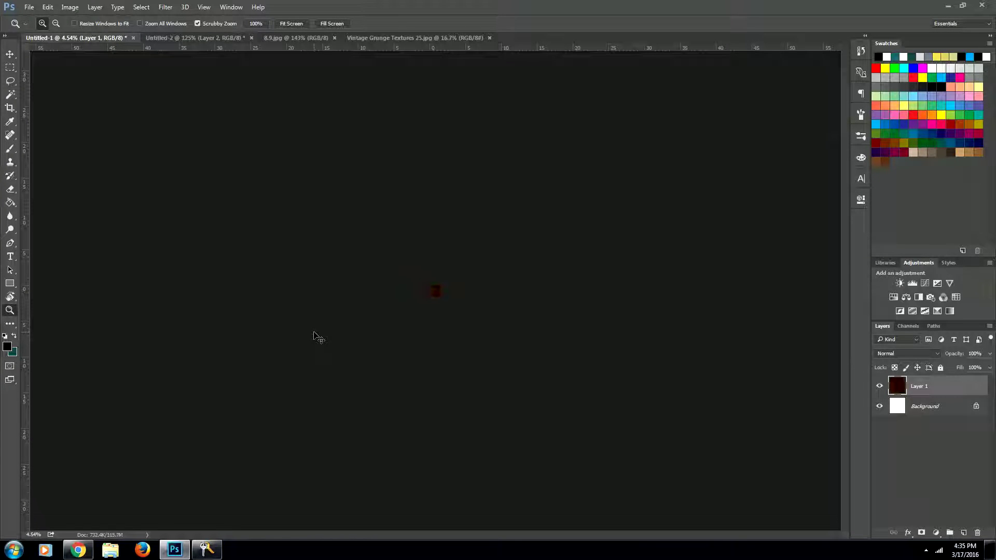
# Scale the pasted wood texture down to roughly 6% so it fits the canvas
pyautogui.hotkey('ctrl', 't')
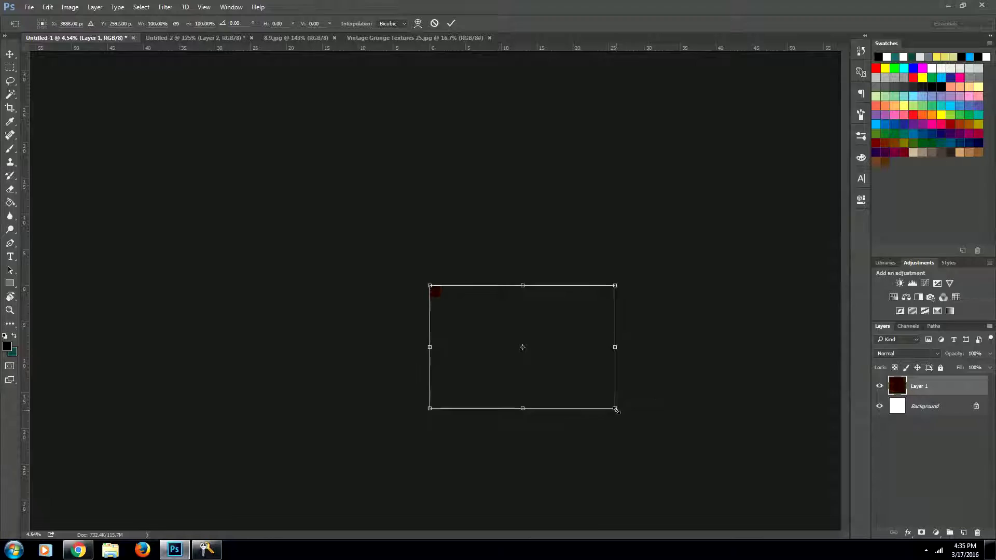
pyautogui.moveTo(614, 409); pyautogui.dragTo(439, 300)
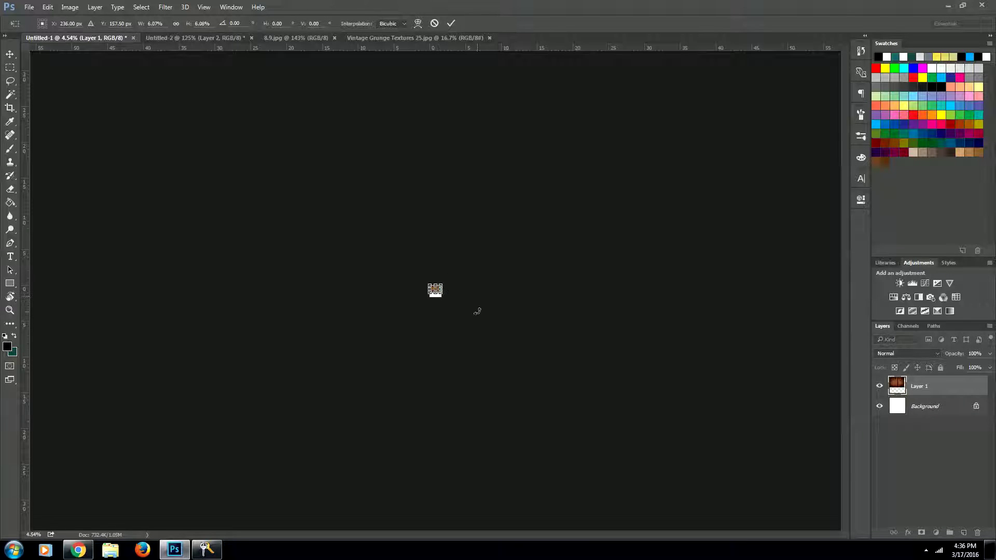
pyautogui.hotkey('ctrl', 'space')
pyautogui.press('Return')
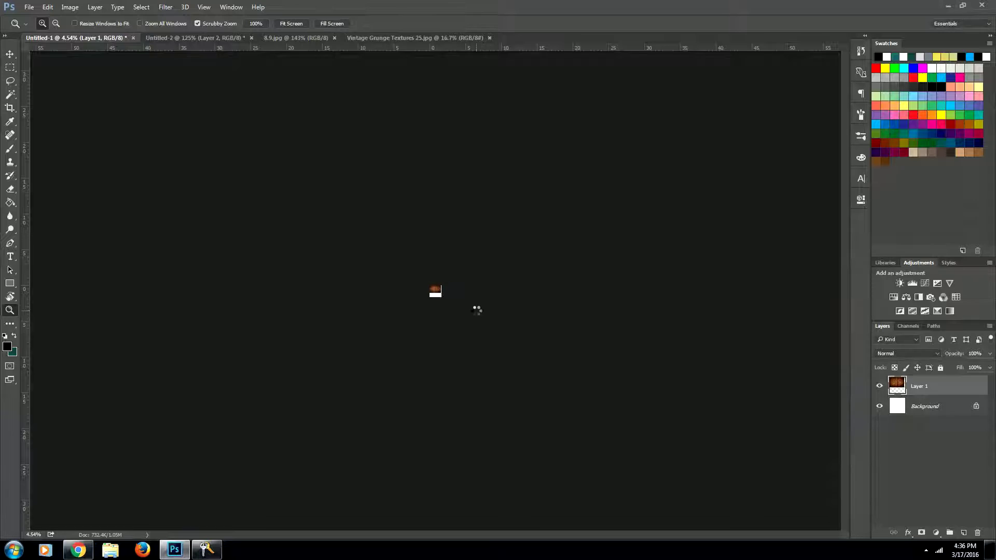
# Move the wood texture layer down to the centre of the canvas
pyautogui.moveTo(436, 288); pyautogui.dragTo(569, 288)
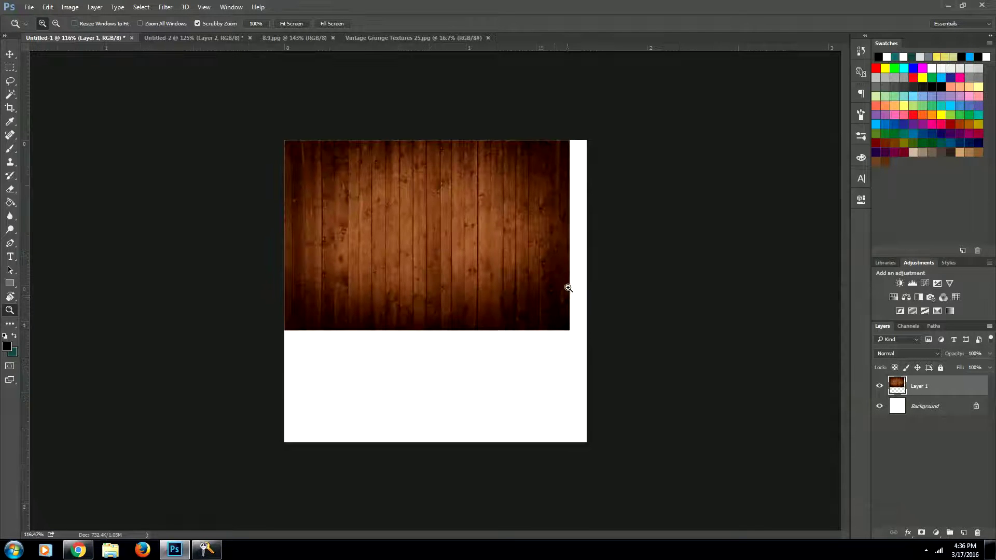
pyautogui.press('v')
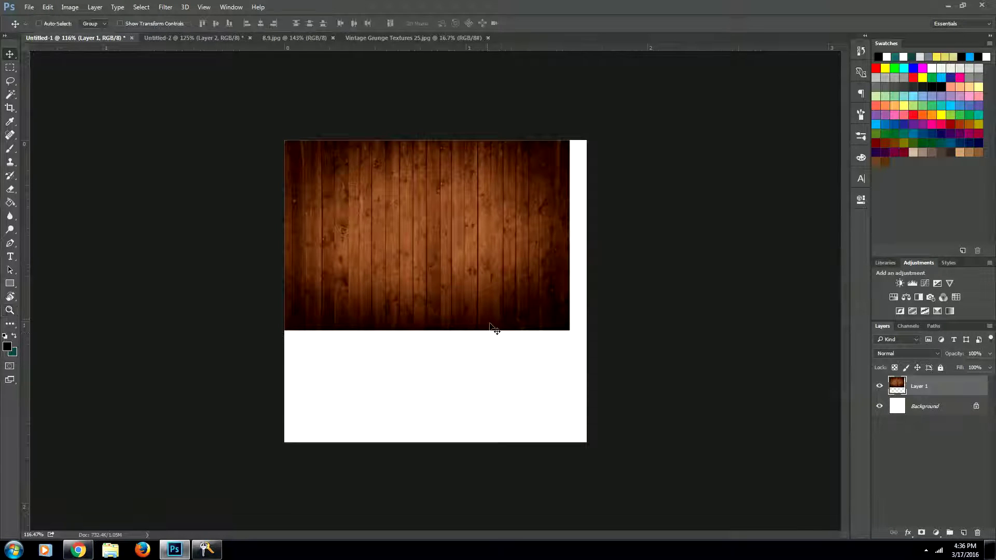
pyautogui.moveTo(427, 232); pyautogui.dragTo(440, 299)
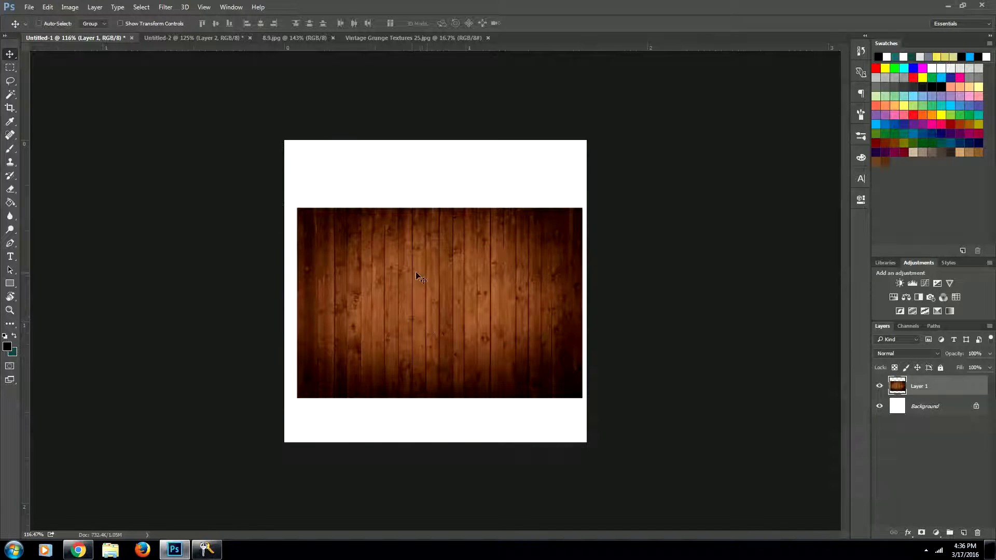
# Marquee a narrow vertical strip, about 0.077 × 1.090 in, around one plank
pyautogui.press('z')
pyautogui.moveTo(418, 273); pyautogui.dragTo(429, 256)
pyautogui.press('m')
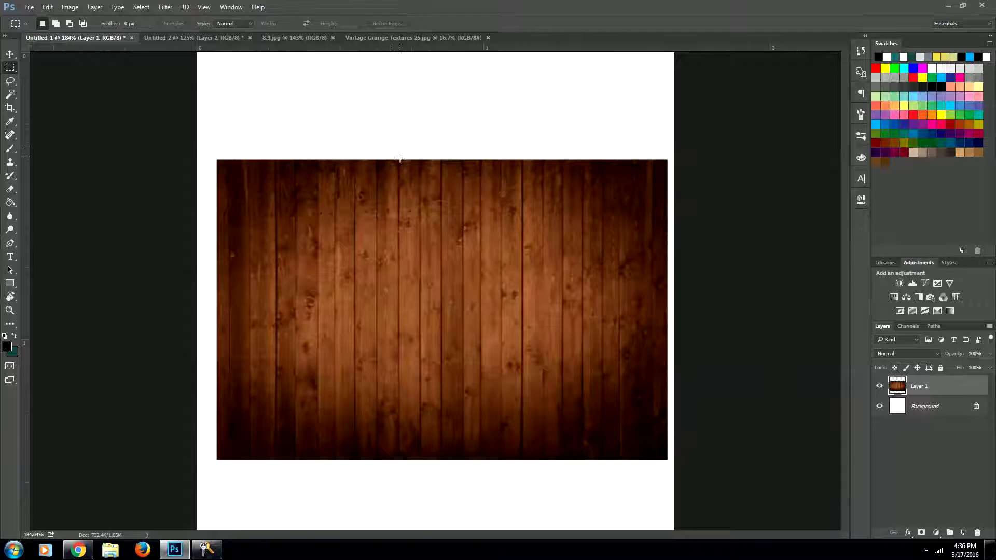
pyautogui.moveTo(399, 156); pyautogui.dragTo(421, 470)
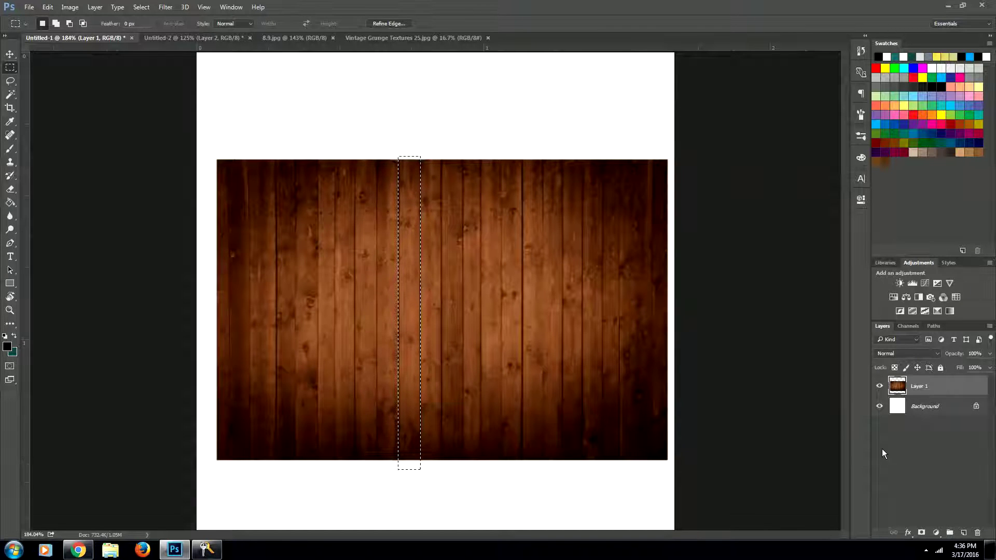
# Copy the selected plank strip onto its own Layer 2
pyautogui.click(961, 533)
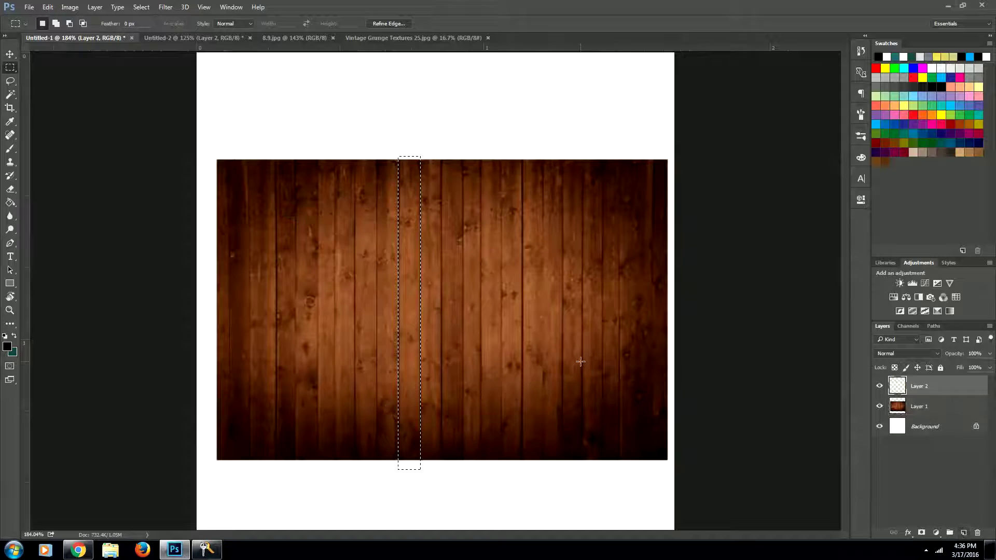
pyautogui.hotkey('ctrl', 'z')
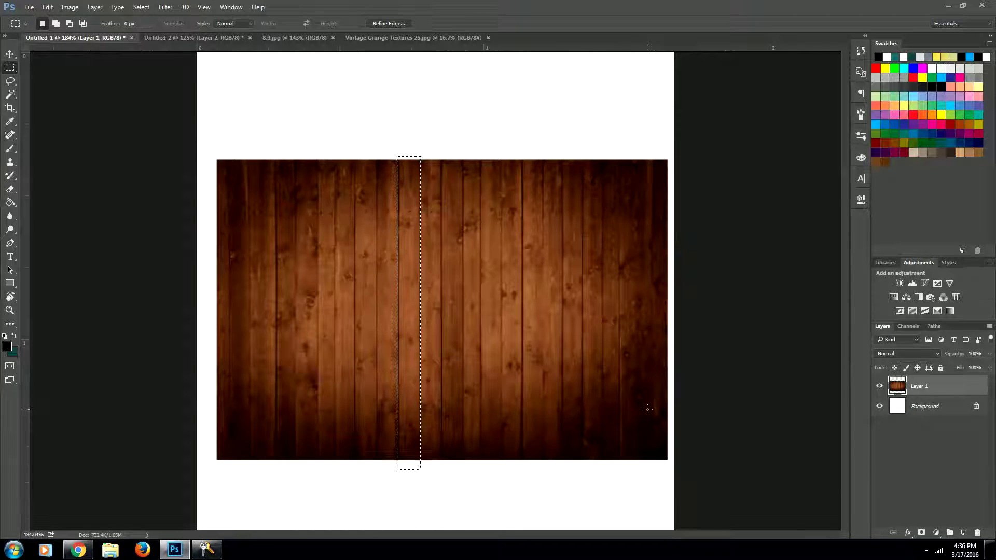
pyautogui.hotkey('ctrl', 'j')
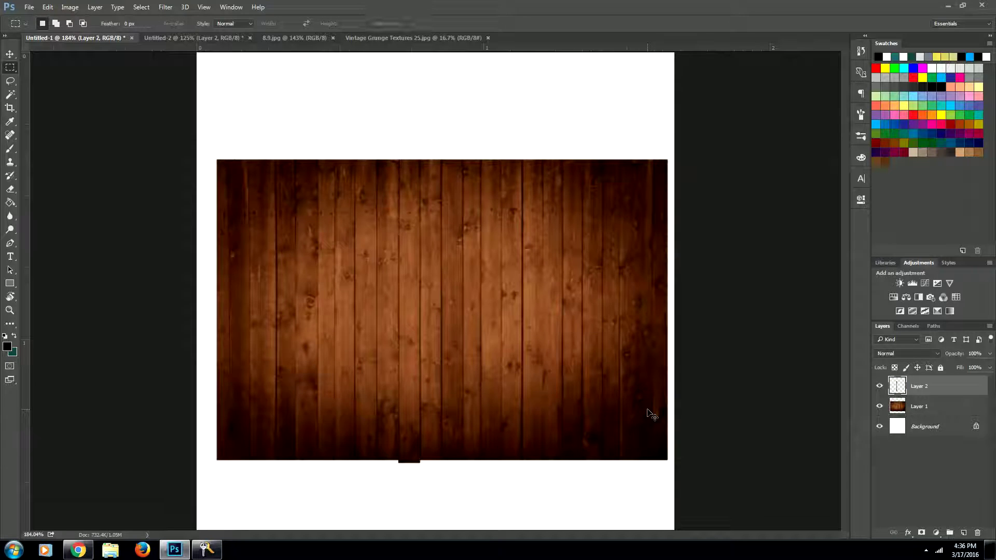
# Move the plank strip to the board's left side and enlarge it to span the board vertically
pyautogui.press('v')
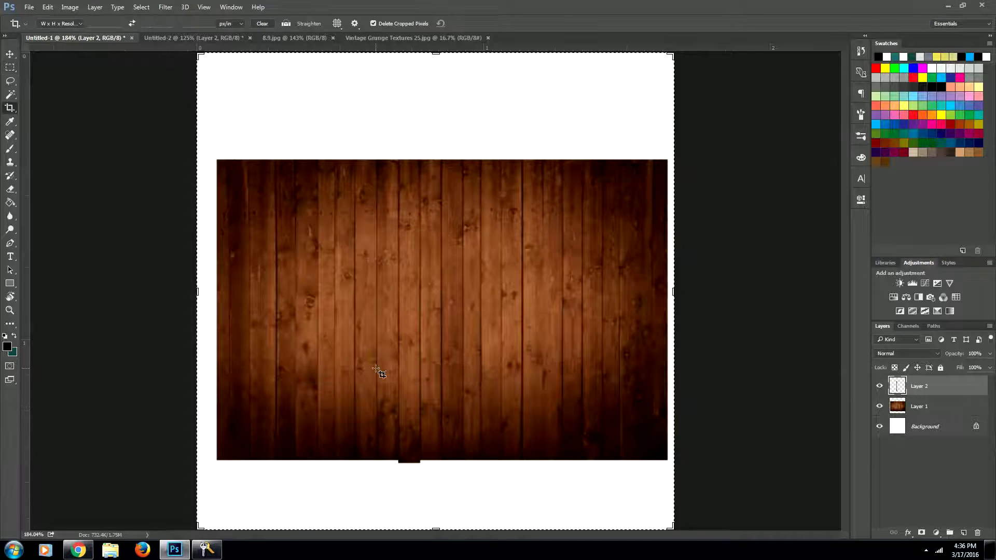
pyautogui.moveTo(418, 361); pyautogui.dragTo(311, 349)
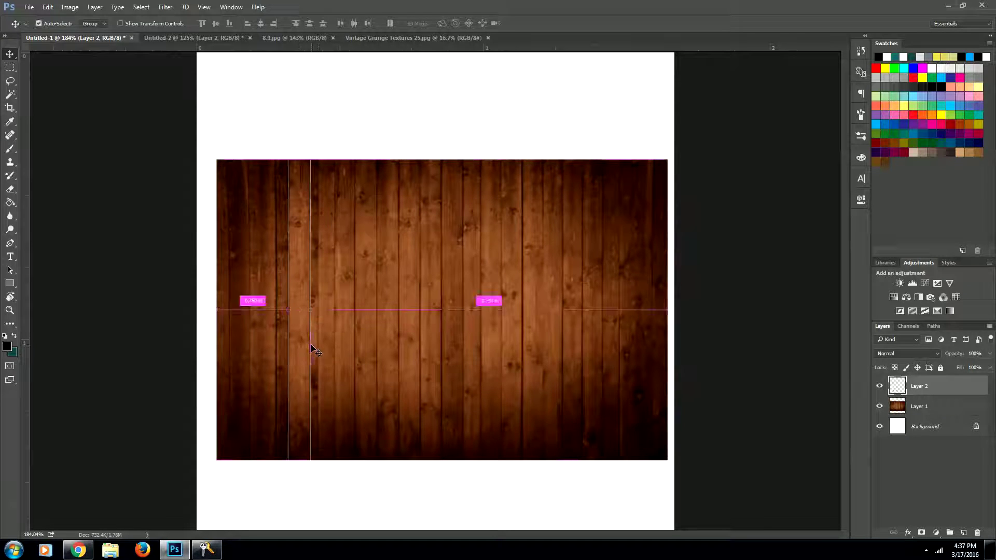
pyautogui.hotkey('ctrl', 't')
pyautogui.moveTo(311, 160); pyautogui.dragTo(423, 61)
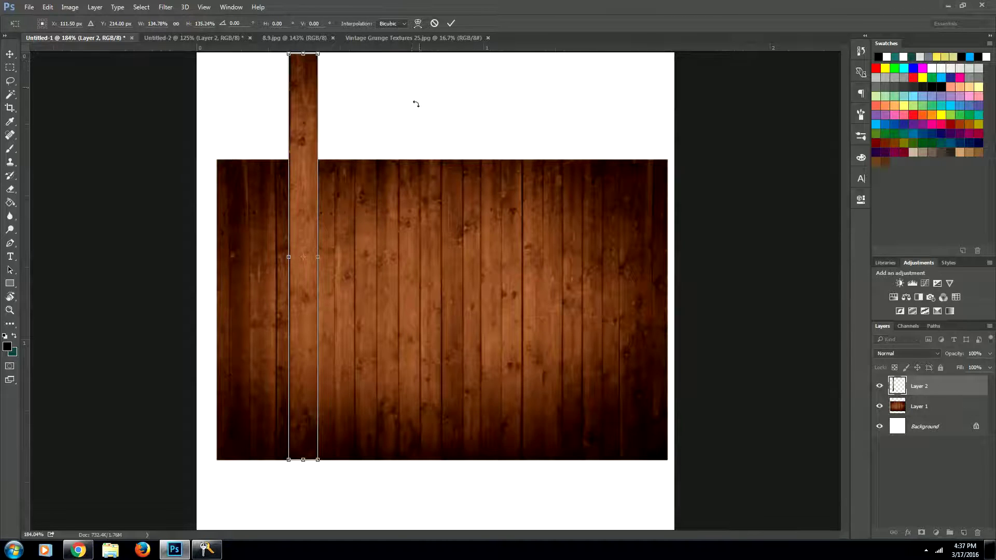
pyautogui.press('Return')
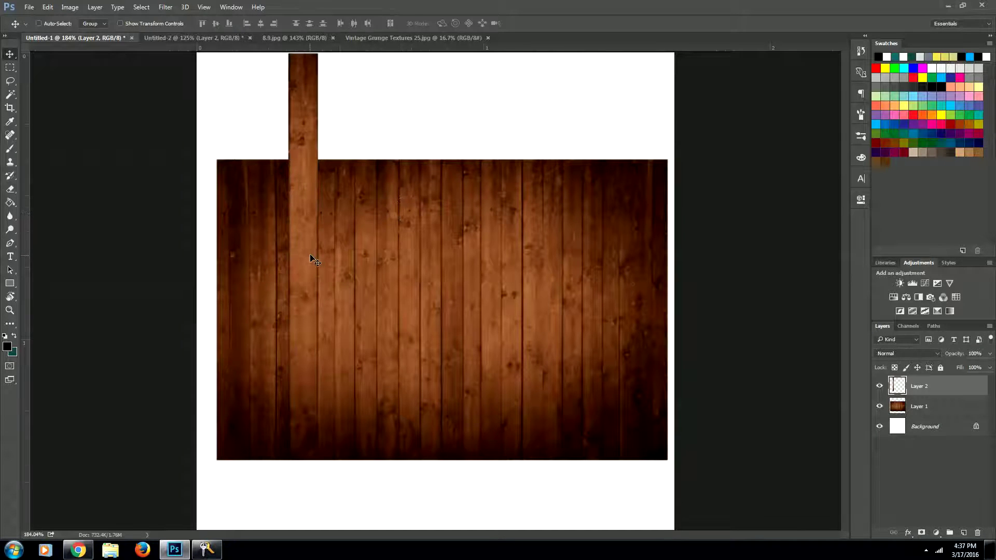
pyautogui.moveTo(304, 242); pyautogui.dragTo(306, 294)
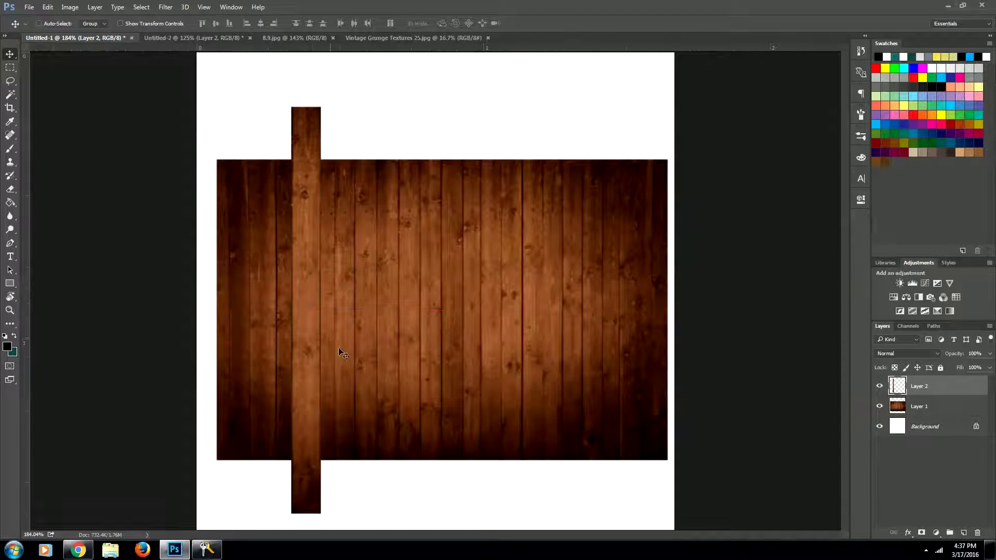
# Select the area inside the board edges, invert it, and delete the strip's overhanging ends
pyautogui.press('m')
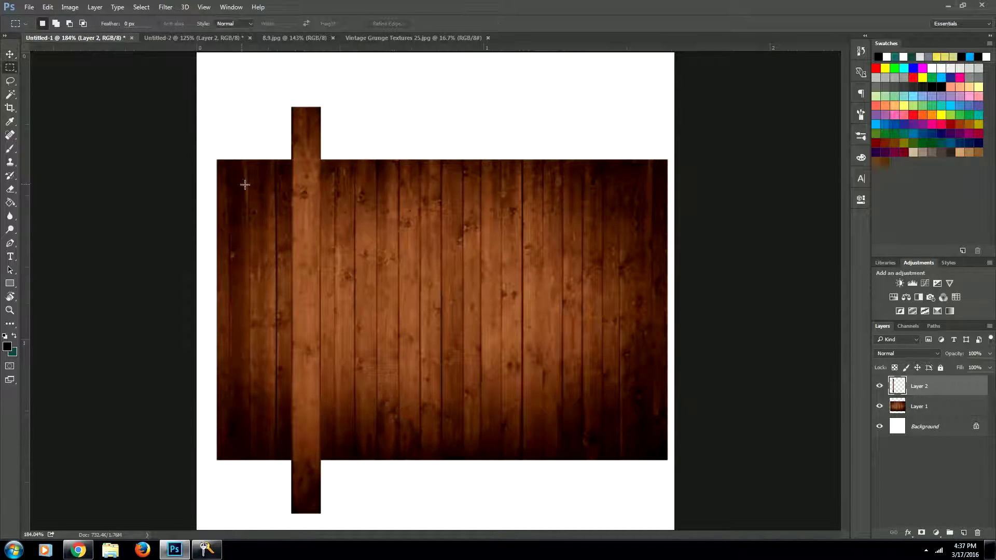
pyautogui.moveTo(247, 184); pyautogui.dragTo(434, 442)
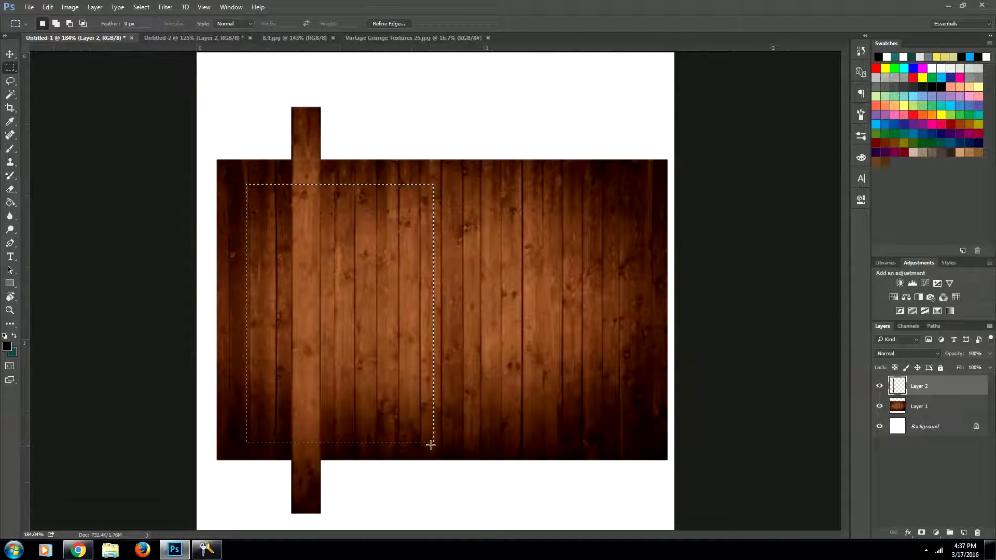
pyautogui.hotkey('ctrl', 'shift', 'i')
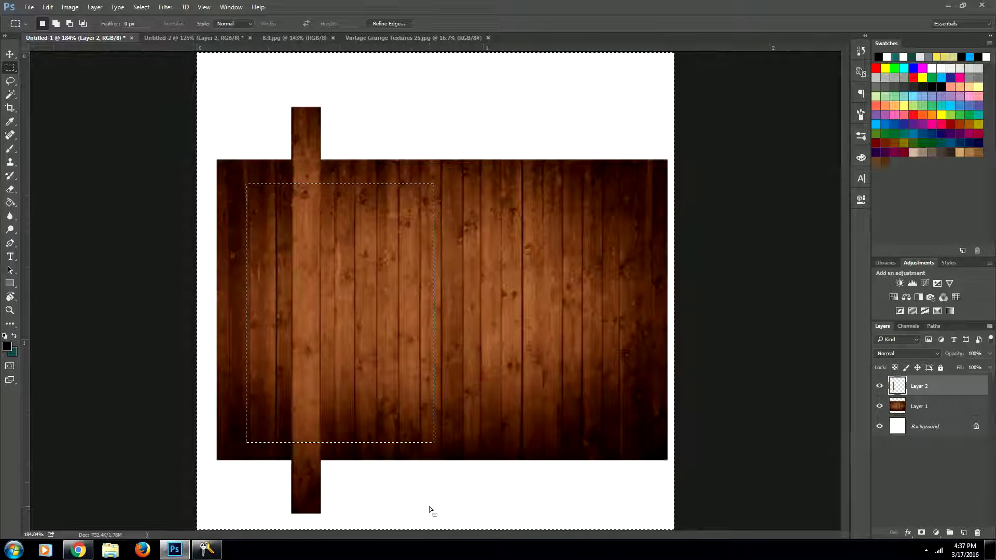
pyautogui.press('Delete')
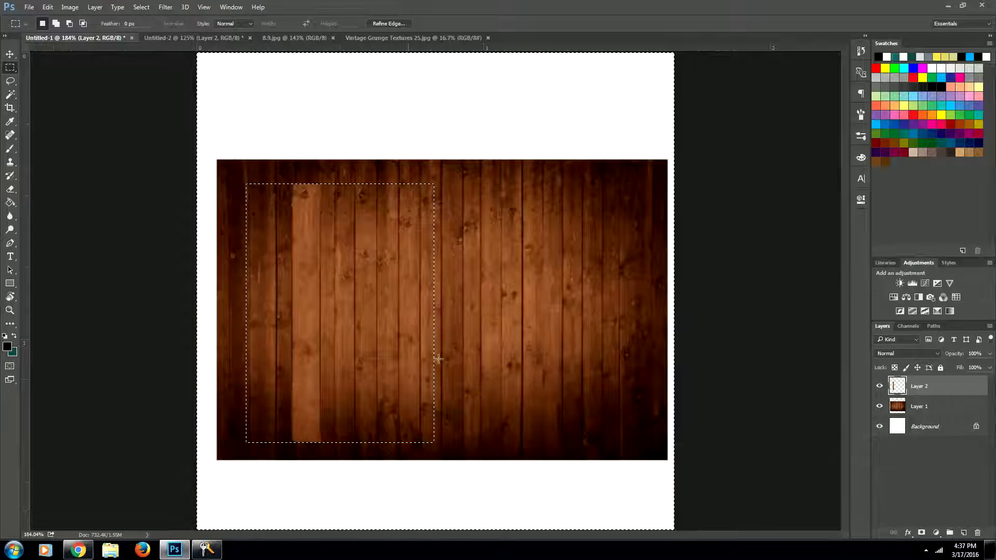
# Copy the trimmed plank to the board's right side as Layer 3 and another into the middle as Layer 4
pyautogui.hotkey('ctrl', 'd')
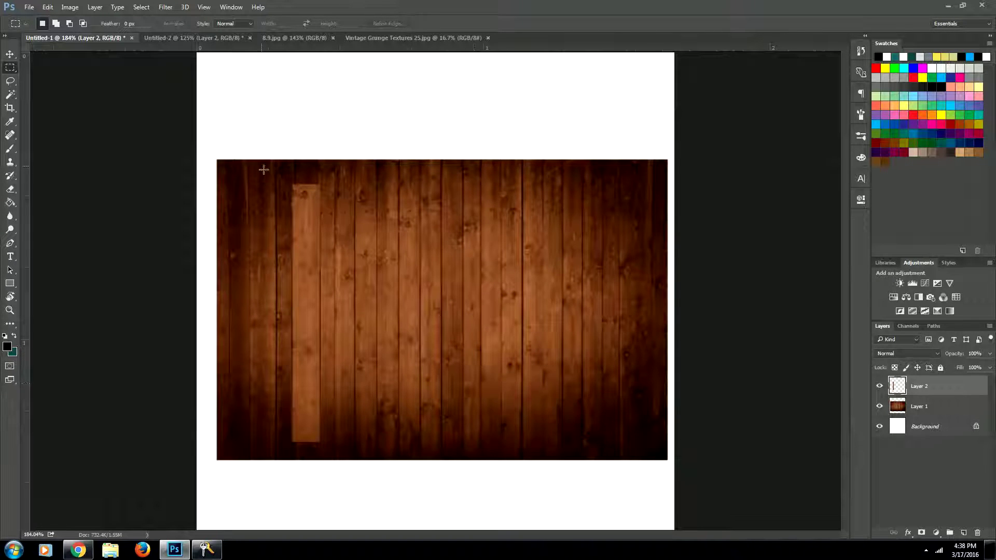
pyautogui.moveTo(260, 160); pyautogui.dragTo(351, 457)
pyautogui.hotkey('ctrl', 'j')
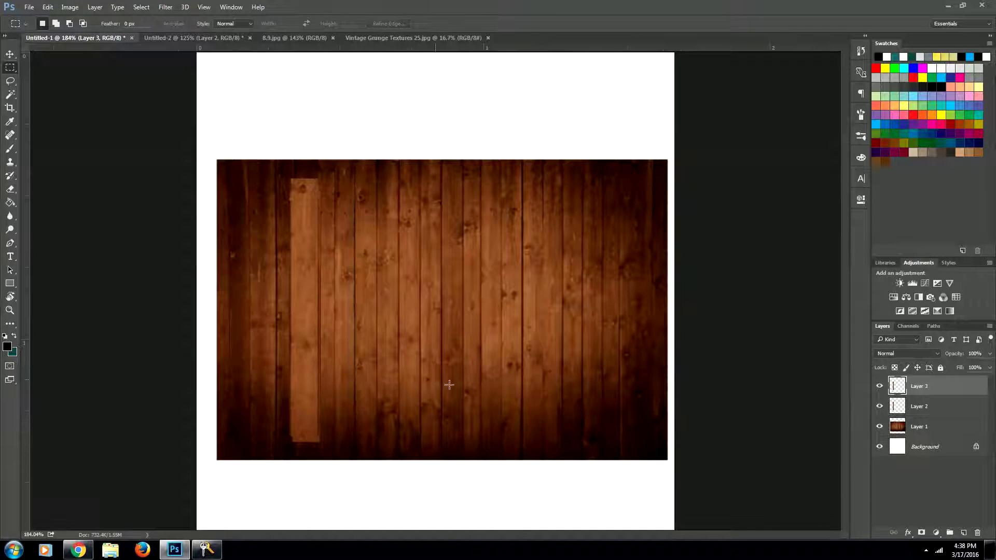
pyautogui.press('v')
pyautogui.moveTo(306, 347); pyautogui.dragTo(598, 356)
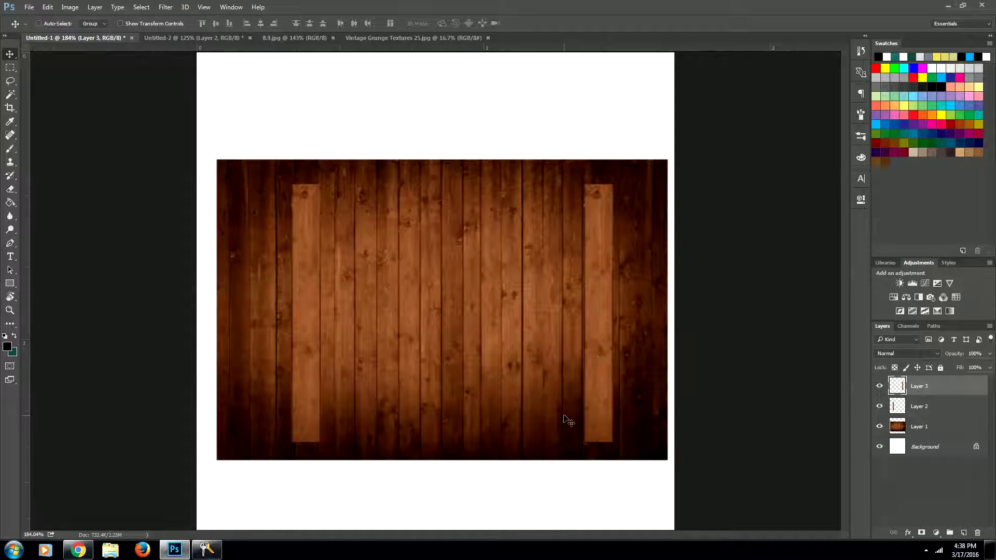
pyautogui.moveTo(567, 418); pyautogui.dragTo(403, 396)
# Rotate the middle plank -90° to horizontal and place it along the board's bottom
pyautogui.moveTo(434, 326); pyautogui.dragTo(462, 405)
pyautogui.hotkey('ctrl', 't')
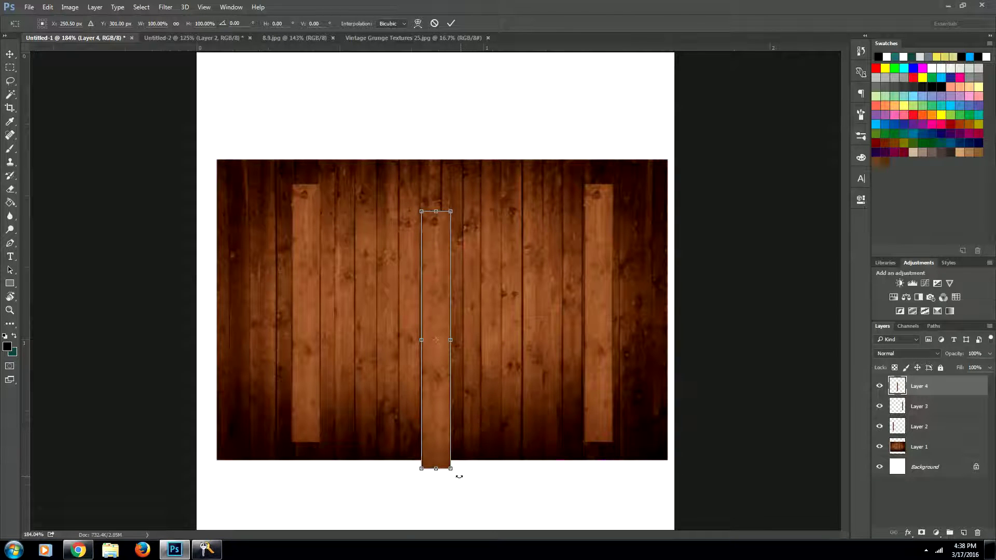
pyautogui.moveTo(460, 477); pyautogui.dragTo(555, 312)
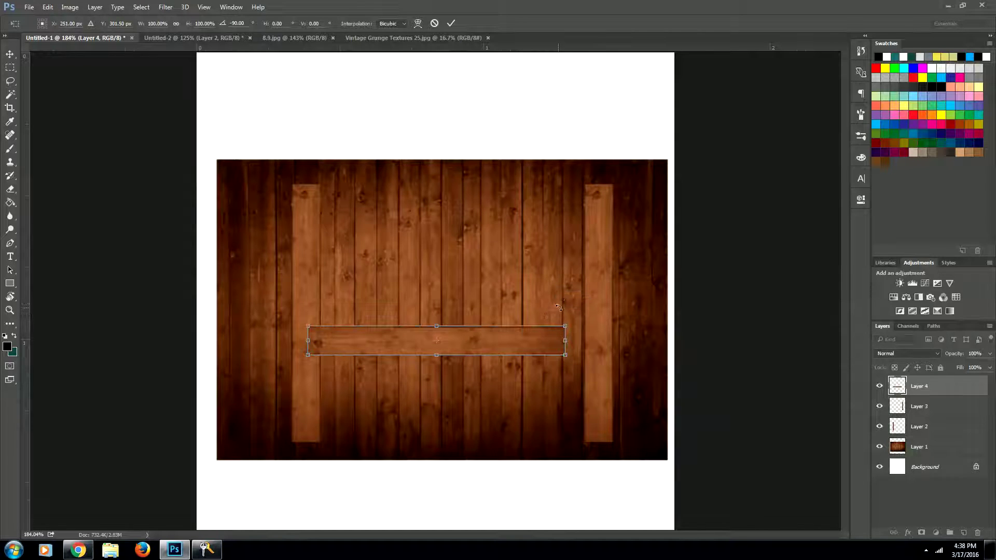
pyautogui.press('Return')
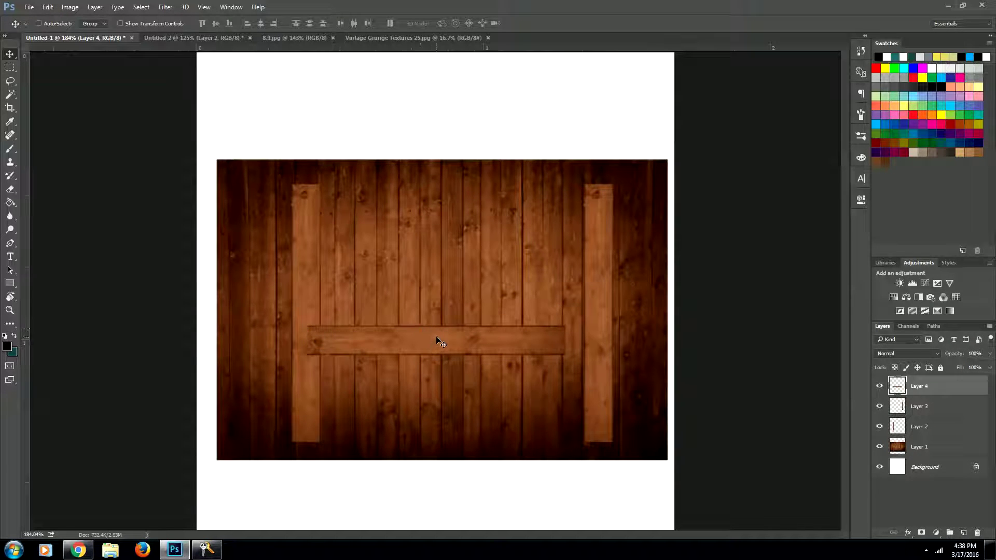
pyautogui.moveTo(436, 338); pyautogui.dragTo(450, 426)
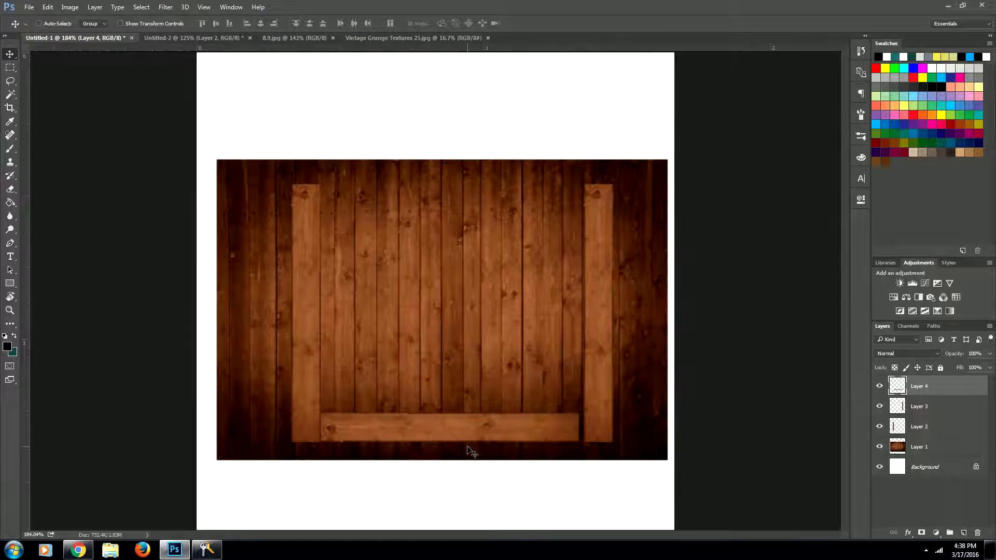
# Add a horizontal top rail as Layer 5 and nudge the right plank left to meet the rails
pyautogui.hotkey('ctrl', 'v')
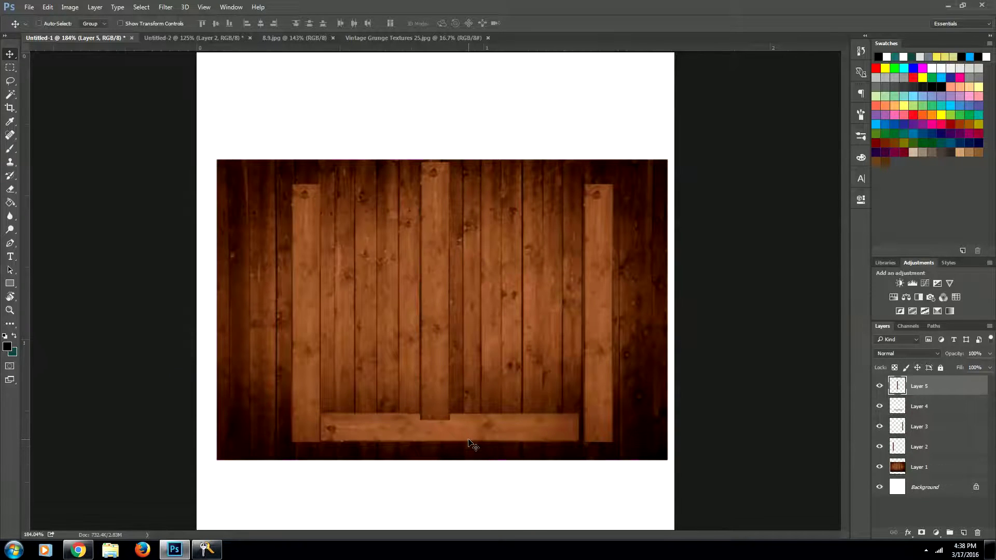
pyautogui.hotkey('ctrl', 't')
pyautogui.moveTo(467, 428); pyautogui.dragTo(595, 261)
pyautogui.press('Return')
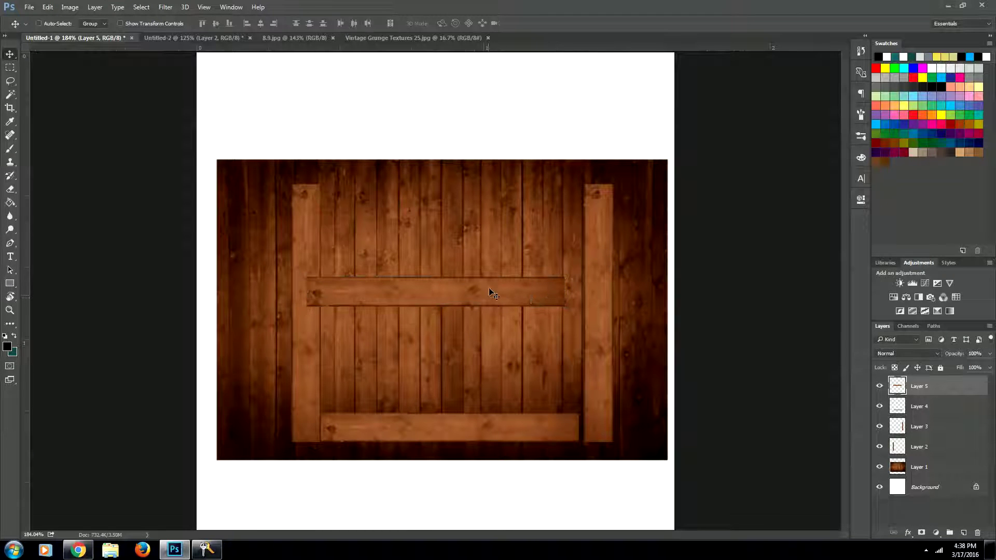
pyautogui.moveTo(489, 291); pyautogui.dragTo(502, 207)
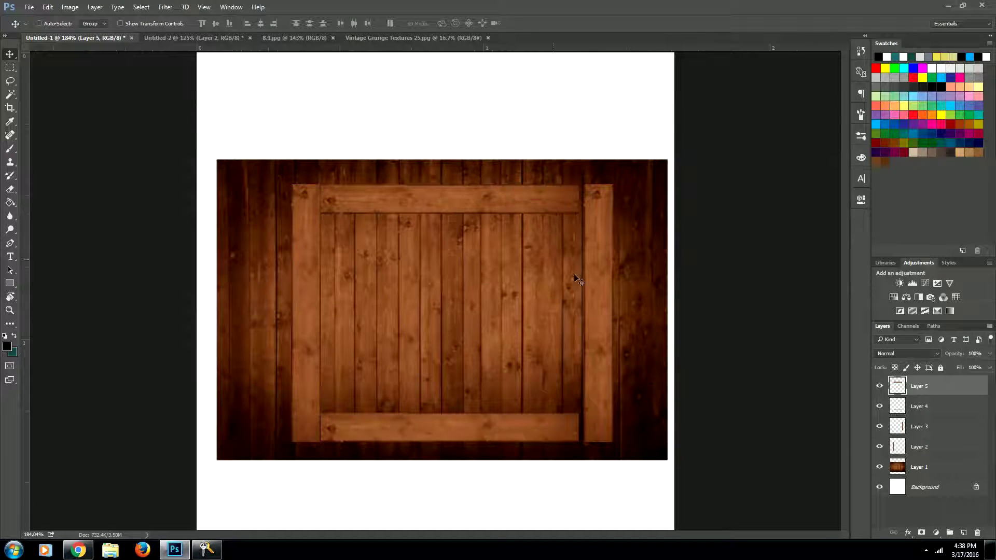
pyautogui.click(916, 429)
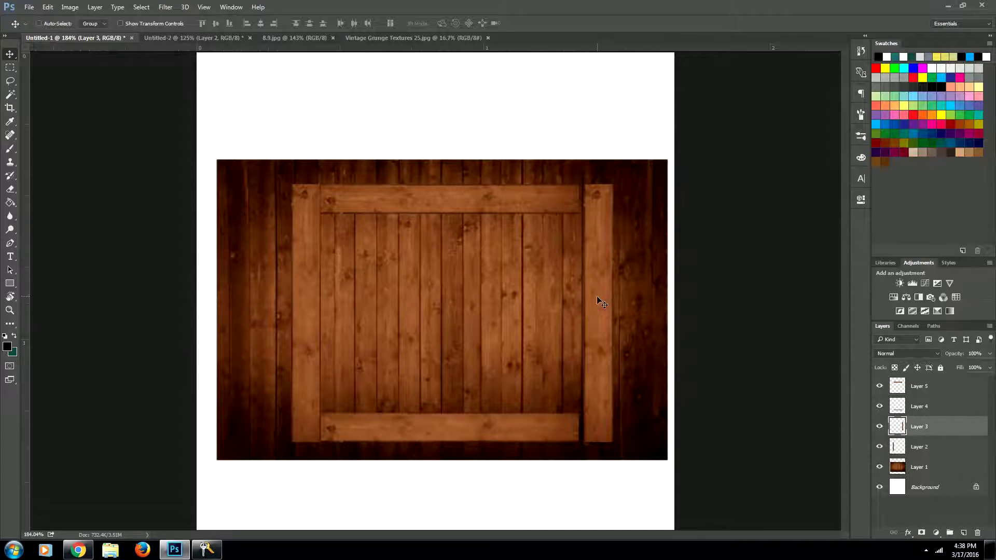
pyautogui.moveTo(597, 296); pyautogui.dragTo(593, 298)
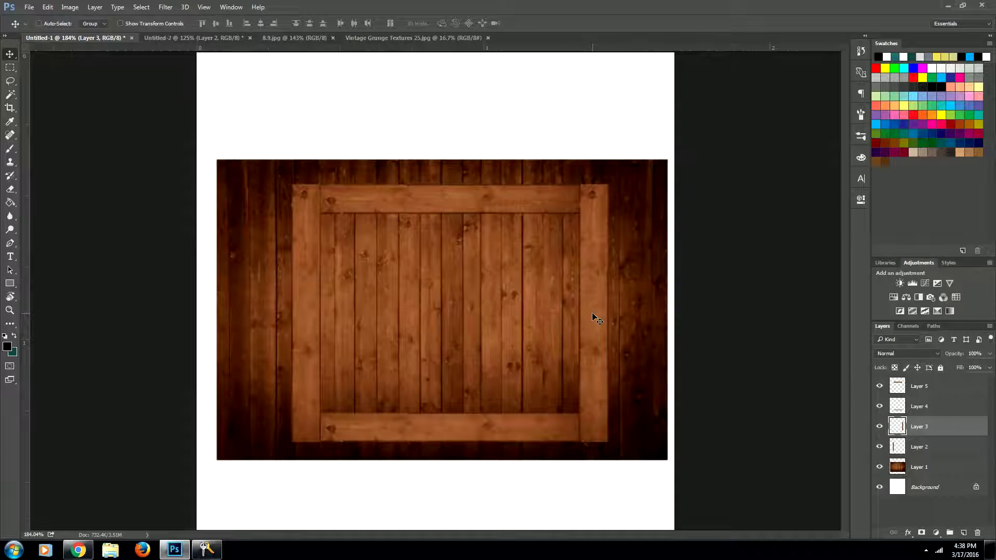
# Duplicate the right plank as Layer 6, rotate it 45°, and stretch it from bottom-left to top-right corner
pyautogui.hotkey('ctrl', 'j')
pyautogui.moveTo(593, 313); pyautogui.dragTo(397, 323)
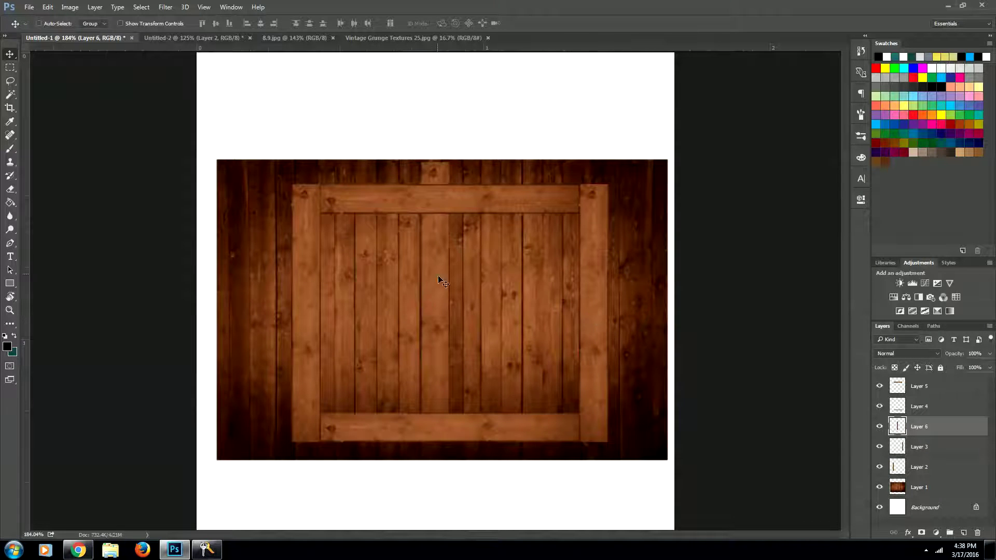
pyautogui.moveTo(438, 280); pyautogui.dragTo(437, 316)
pyautogui.hotkey('ctrl', 't')
pyautogui.moveTo(474, 208); pyautogui.dragTo(564, 265)
pyautogui.moveTo(486, 291); pyautogui.dragTo(489, 289)
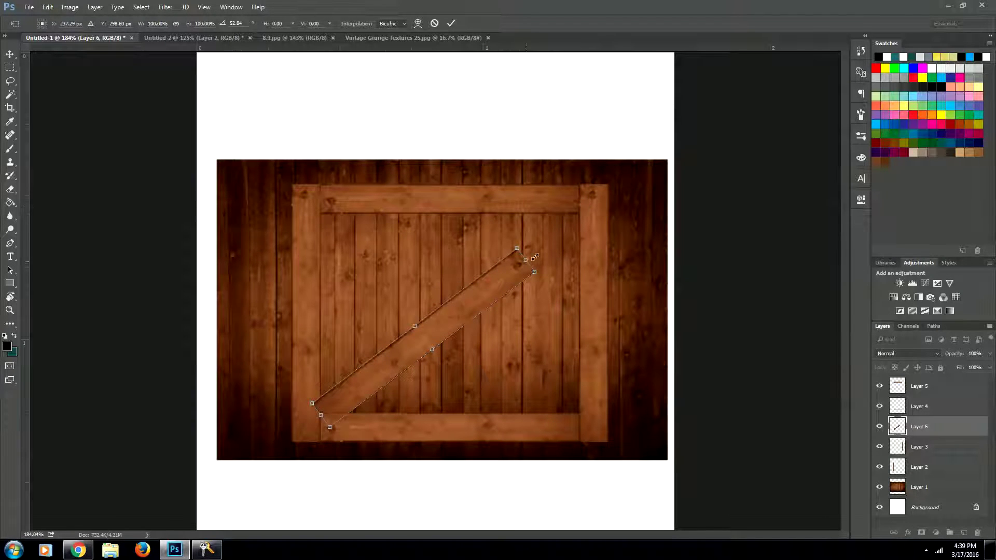
pyautogui.moveTo(526, 260); pyautogui.dragTo(587, 213)
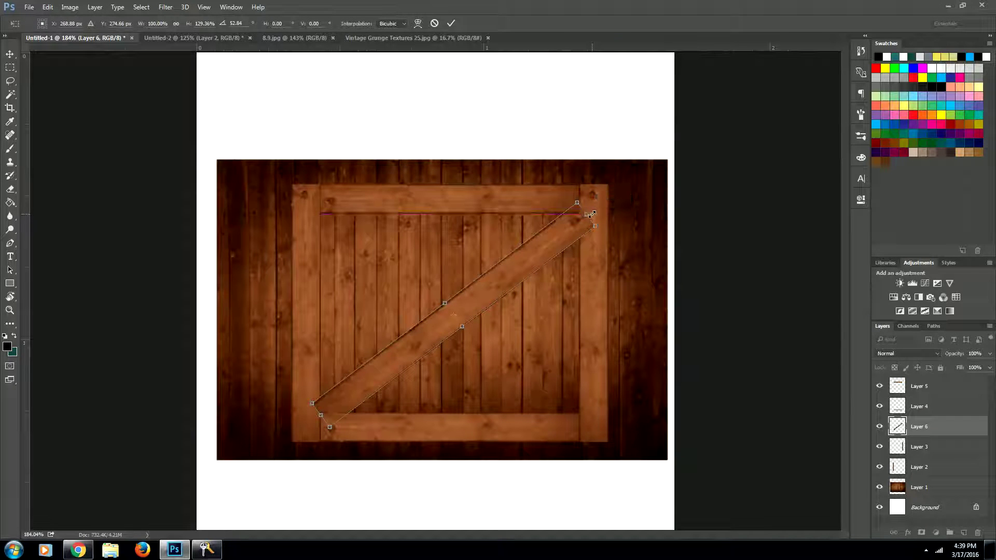
pyautogui.press('Return')
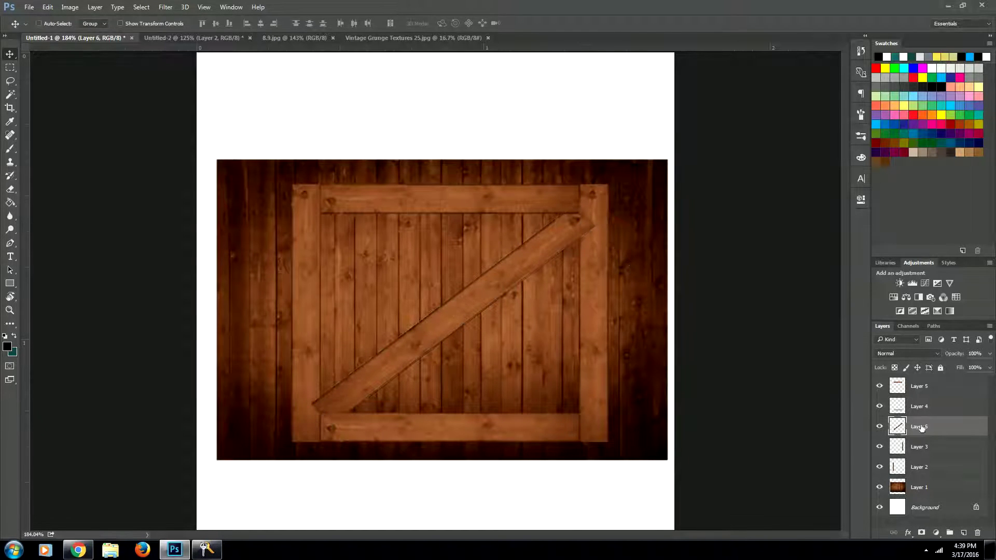
# Move the brace layer below the other planks and merge all plank layers into one layer
pyautogui.moveTo(919, 427); pyautogui.dragTo(934, 470)
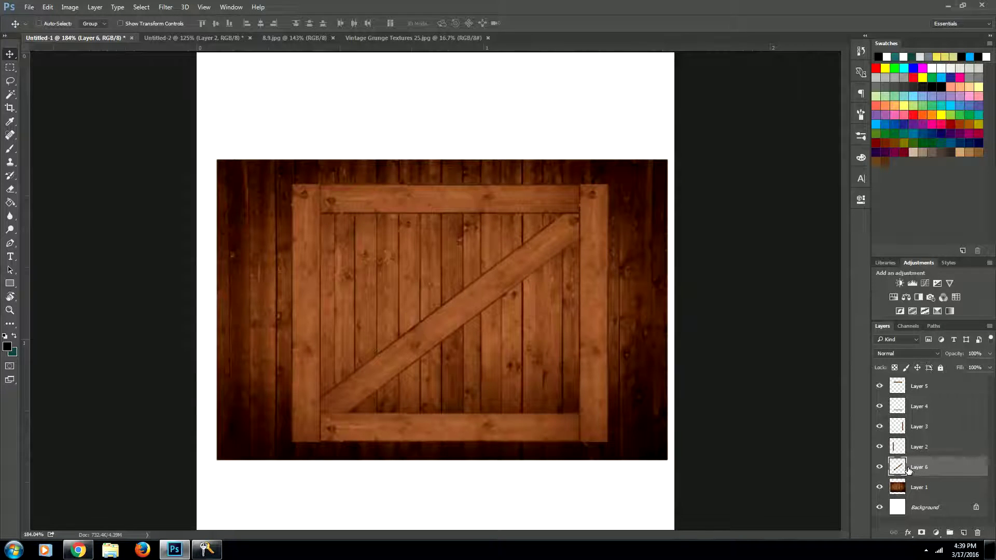
pyautogui.keyDown('shift'); pyautogui.click(919, 387); pyautogui.keyUp('shift')
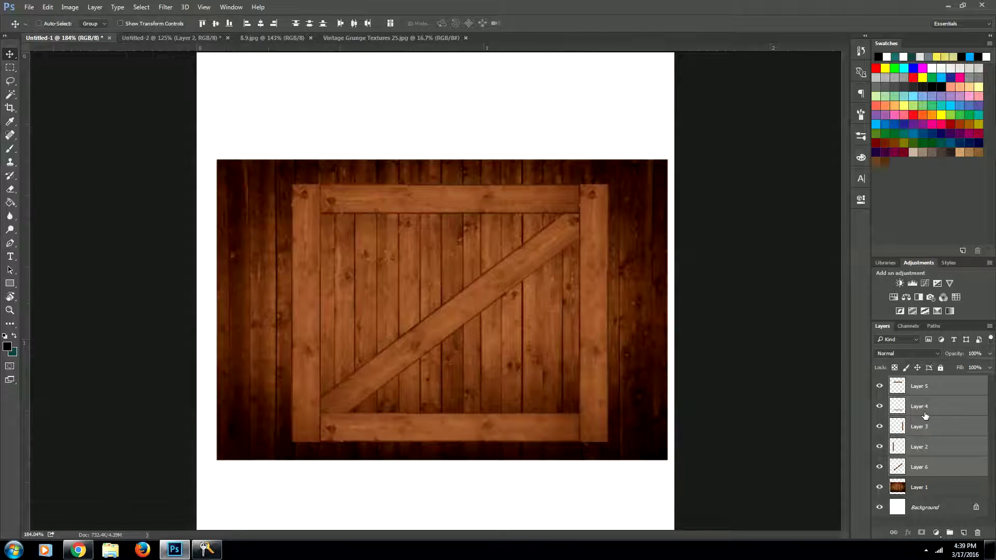
pyautogui.rightClick(927, 409)
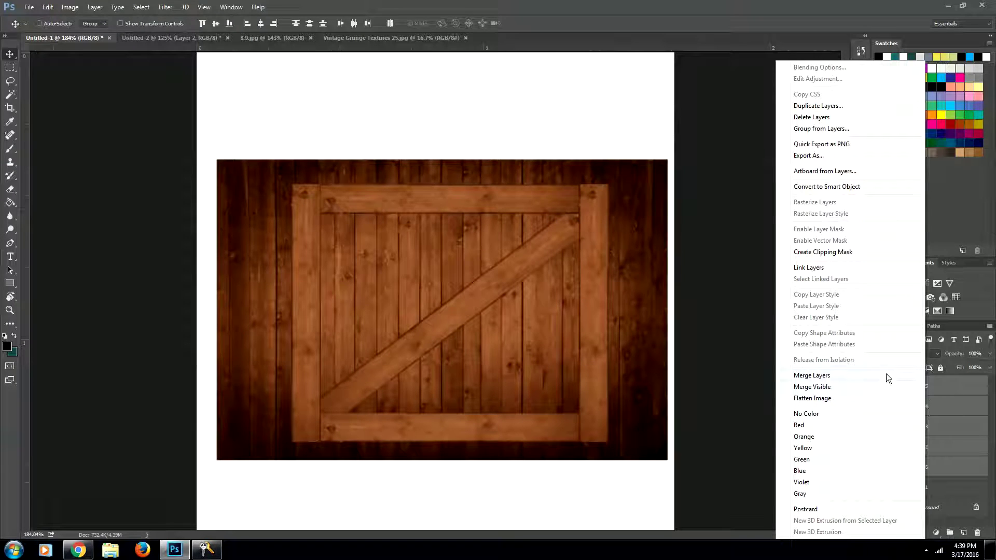
pyautogui.click(851, 374)
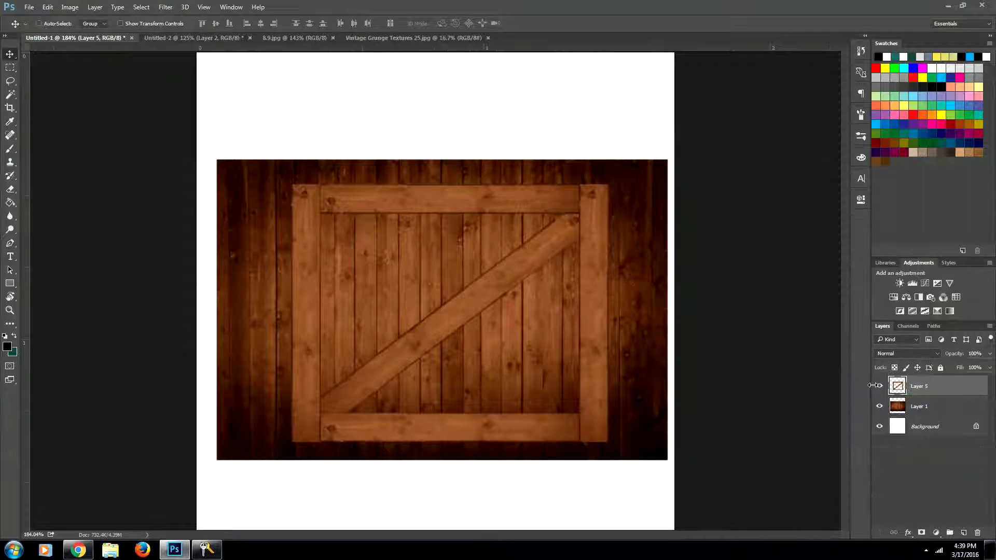
# Check the merged frame by toggling its visibility, then make Layer 5 (frame and brace) active
pyautogui.click(880, 387)
pyautogui.click(880, 387)
pyautogui.click(920, 415)
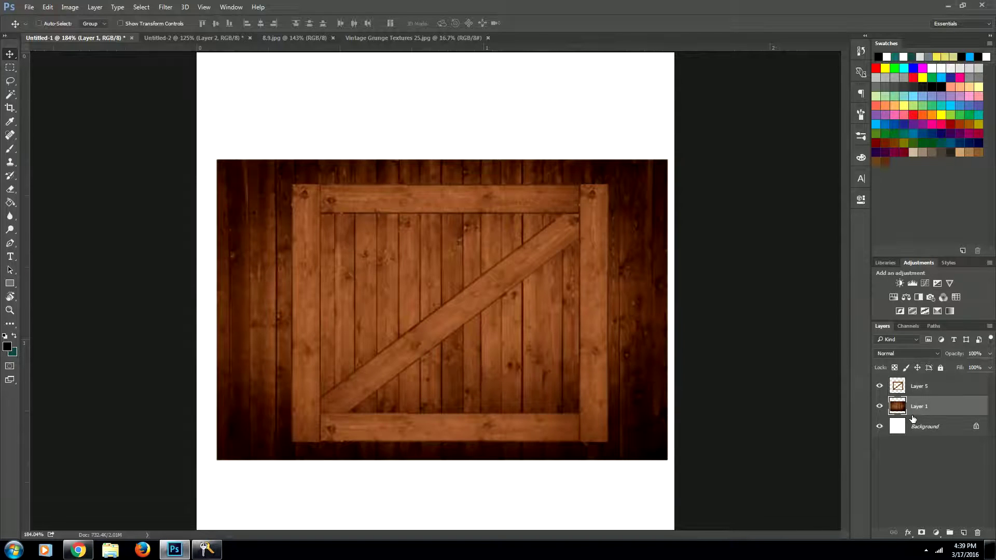
pyautogui.click(885, 392)
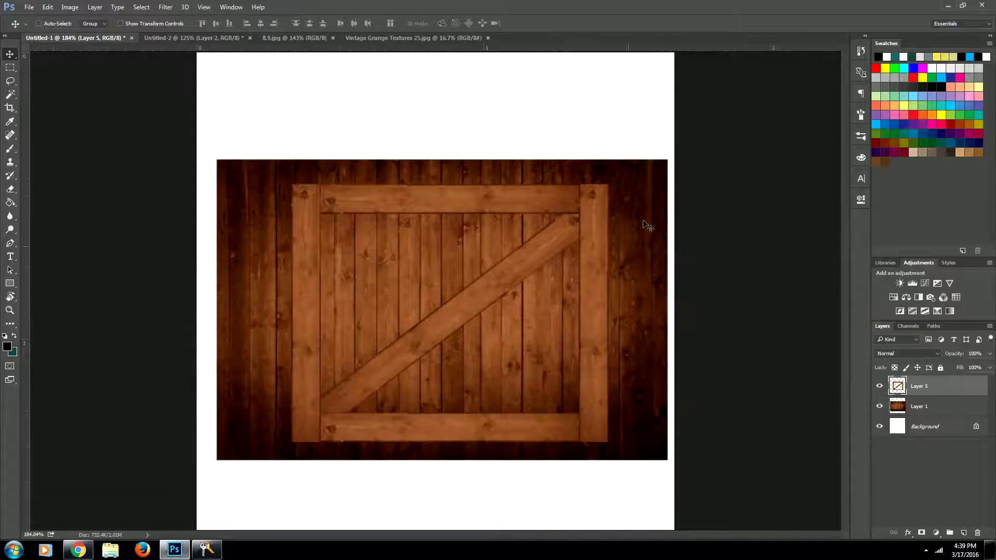
# Magic Wand-select the white area outside the frame and delete the surrounding wood on Layer 1
pyautogui.press('w')
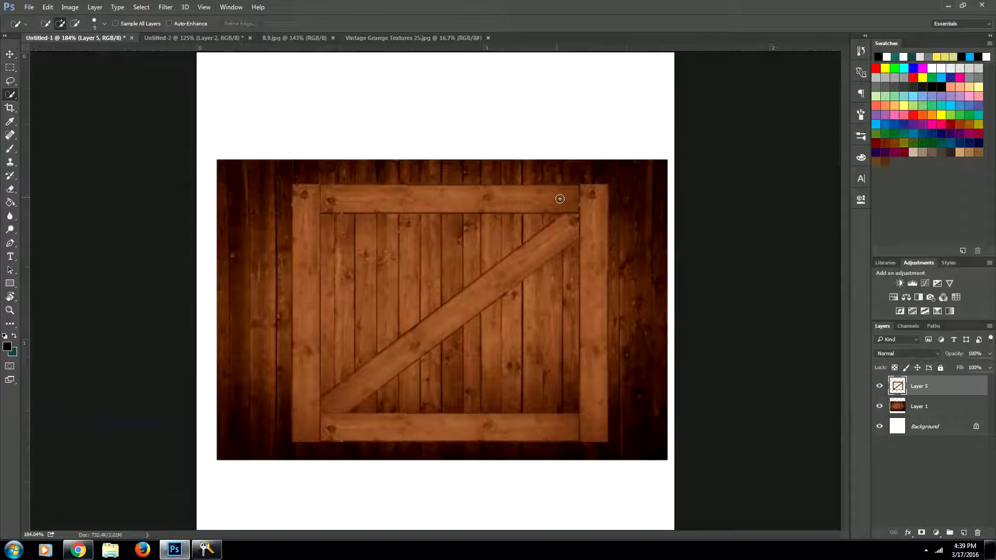
pyautogui.rightClick(12, 98)
pyautogui.click(43, 104)
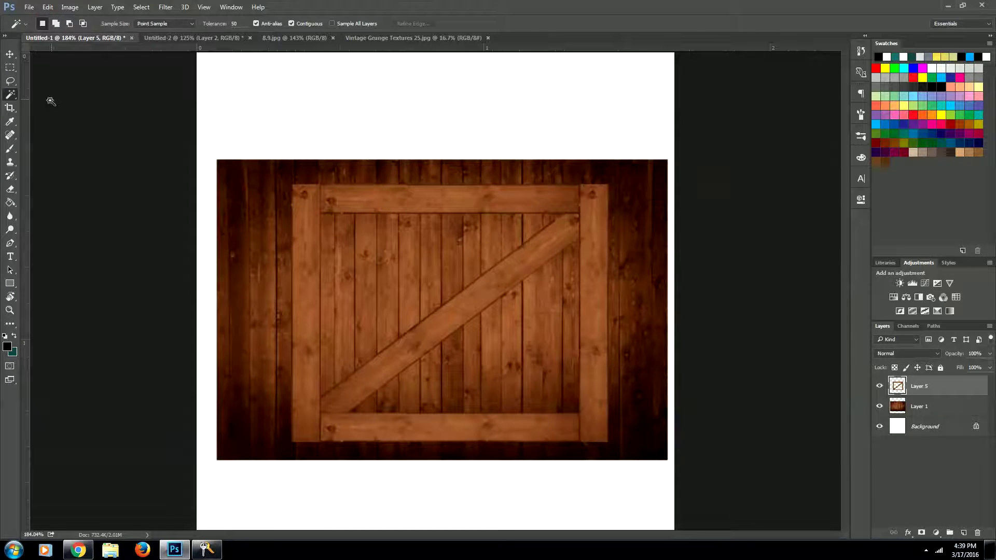
pyautogui.click(362, 138)
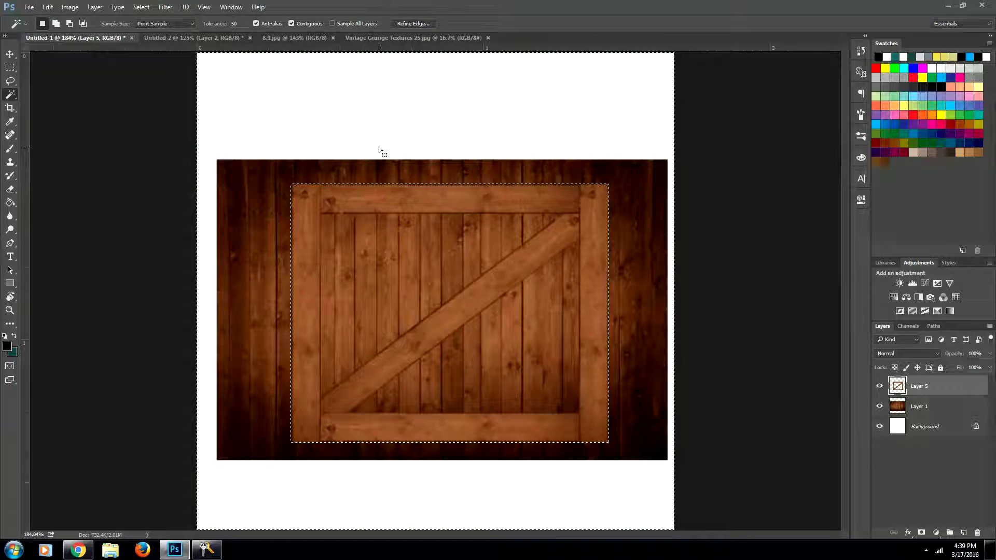
pyautogui.click(915, 413)
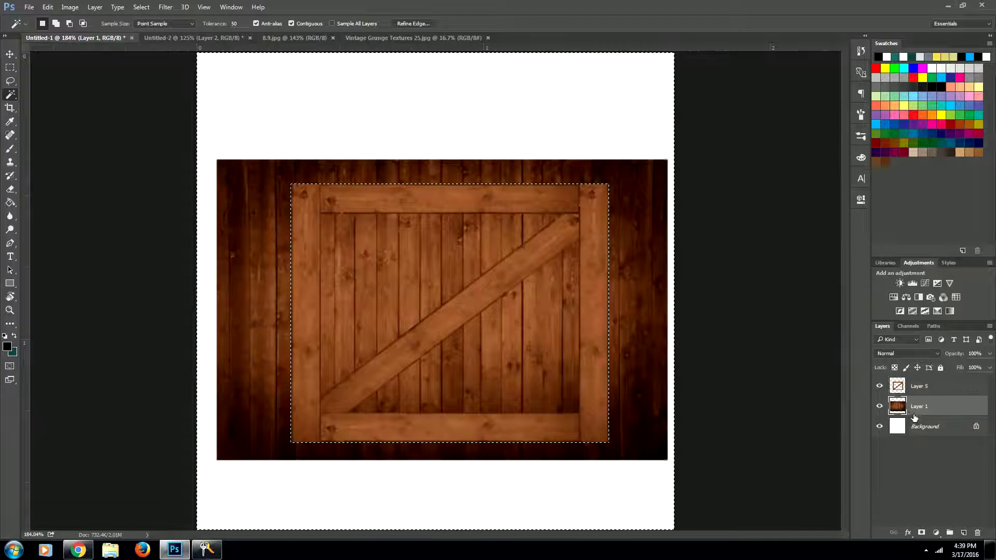
pyautogui.click(881, 406)
pyautogui.click(880, 406)
pyautogui.click(880, 407)
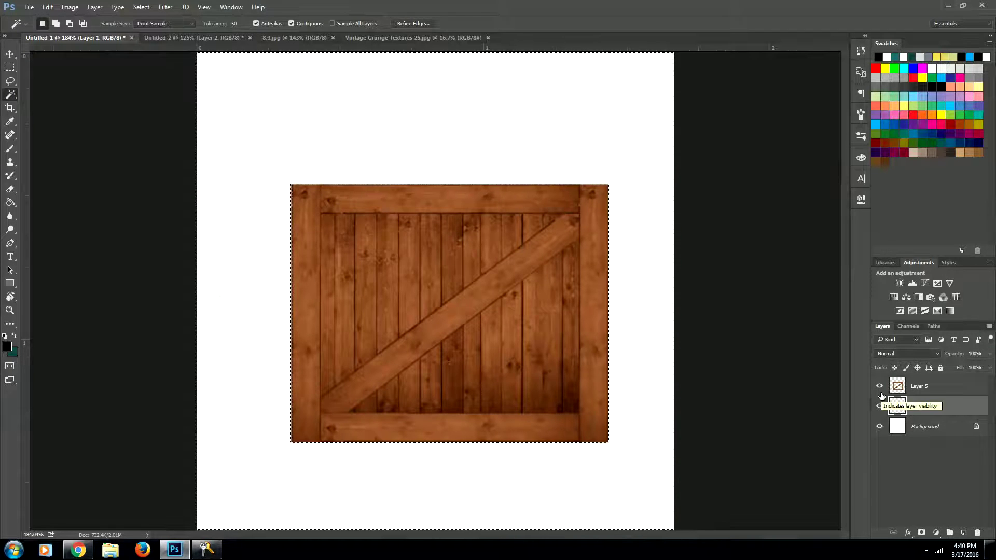
# Load Layer 5's frame-and-brace shape as a selection and add a new layer beneath it
pyautogui.press('m')
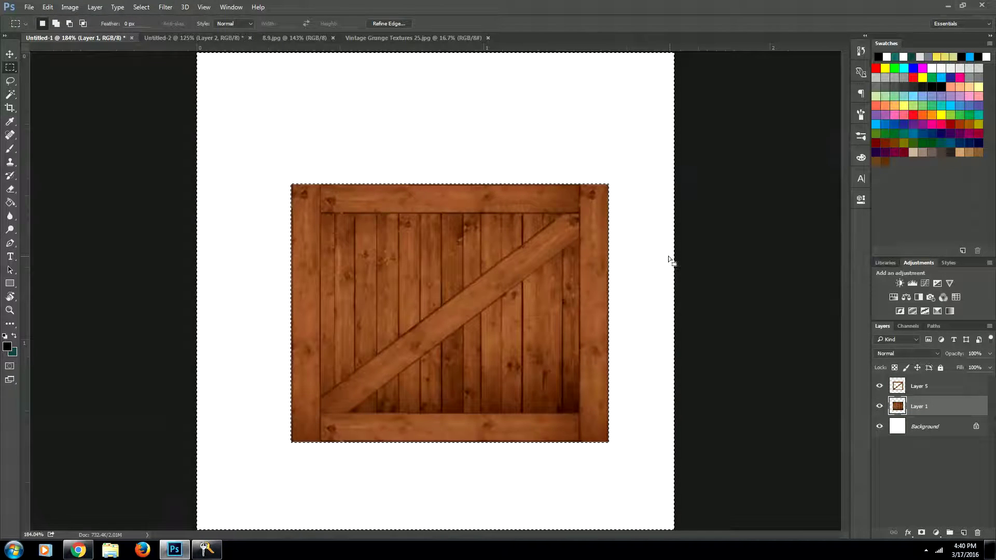
pyautogui.hotkey('ctrl', 'd')
pyautogui.click(904, 390)
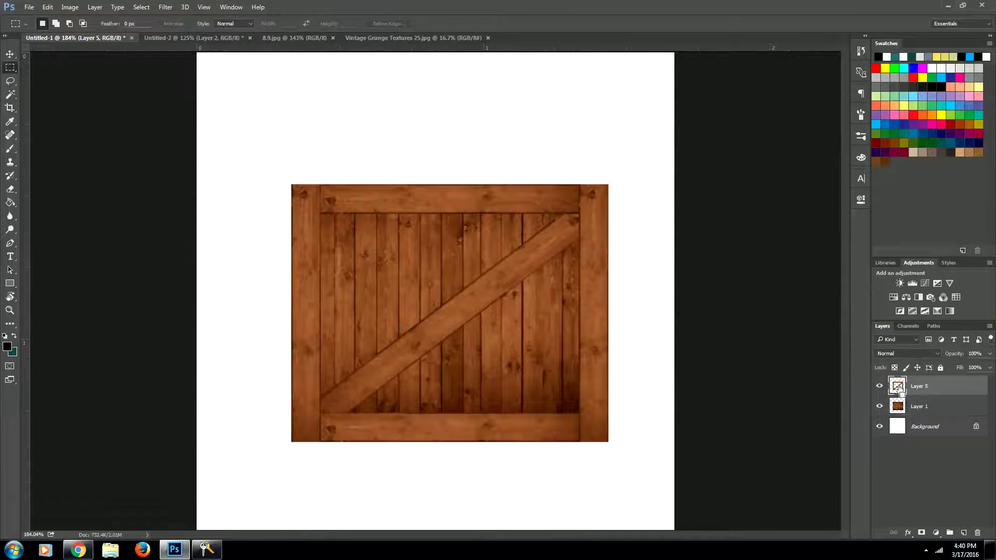
pyautogui.keyDown('ctrl'); pyautogui.click(899, 396); pyautogui.keyUp('ctrl')
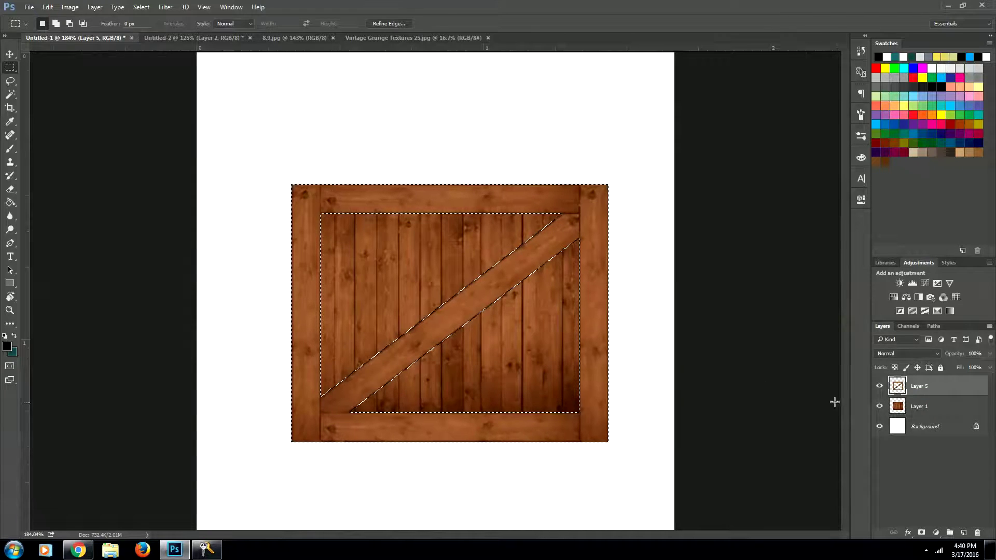
pyautogui.click(963, 535)
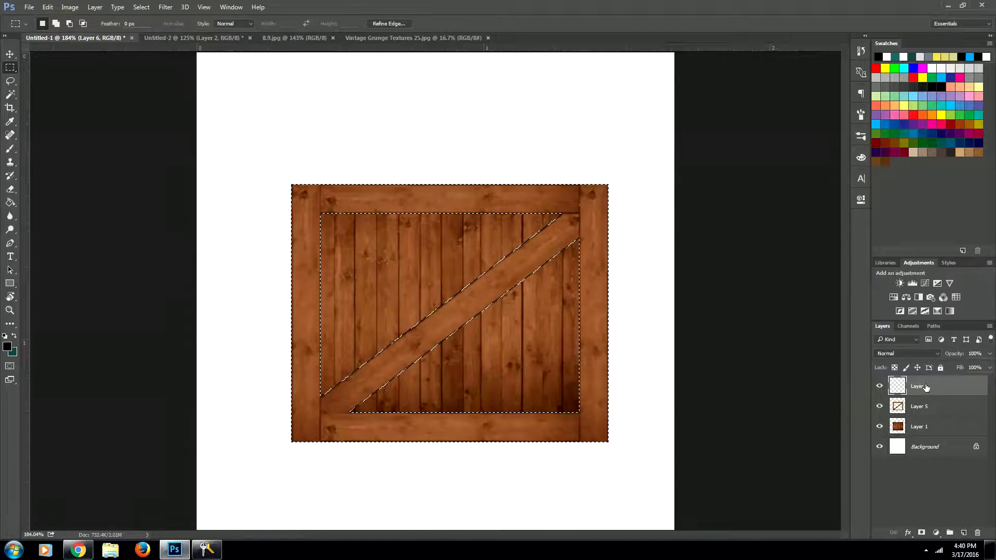
pyautogui.moveTo(925, 388); pyautogui.dragTo(924, 417)
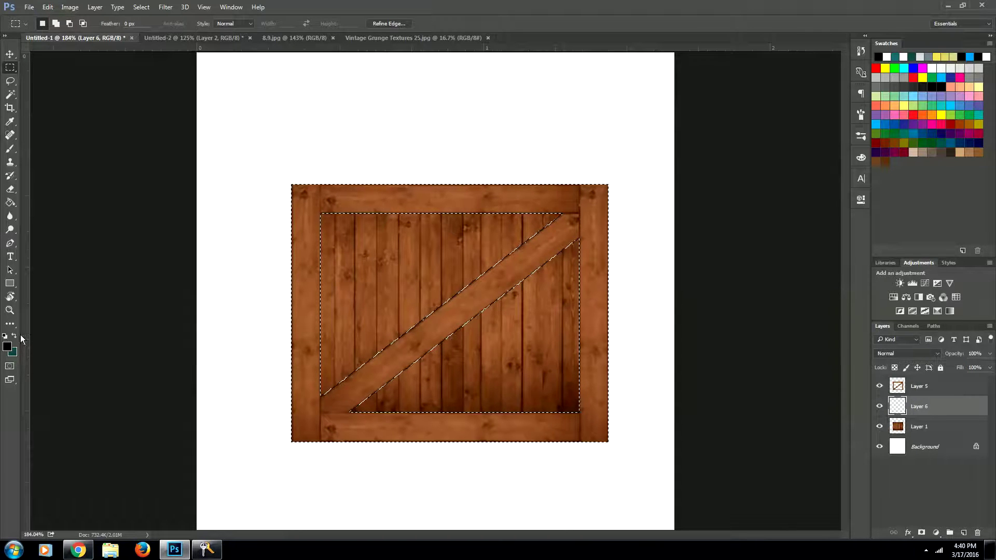
# Fill the frame-and-brace selection with black using the Paint Bucket, then deselect
pyautogui.press('g')
pyautogui.rightClick(10, 202)
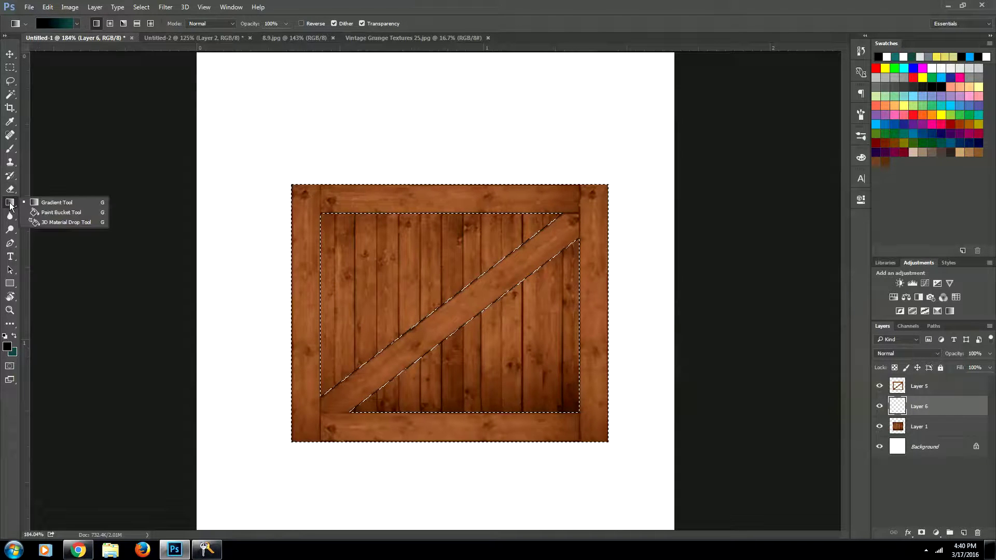
pyautogui.click(46, 214)
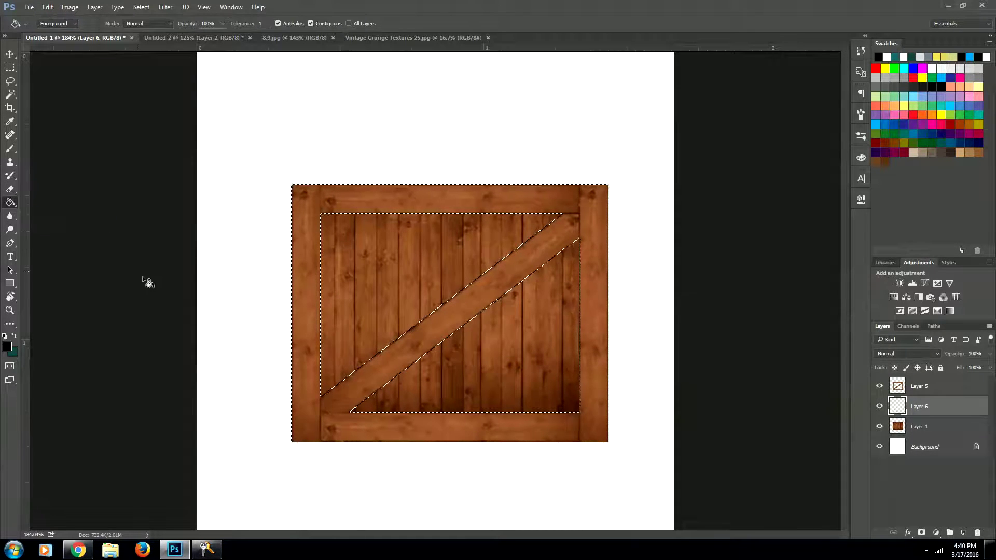
pyautogui.click(307, 351)
pyautogui.press('m')
pyautogui.hotkey('ctrl', 'd')
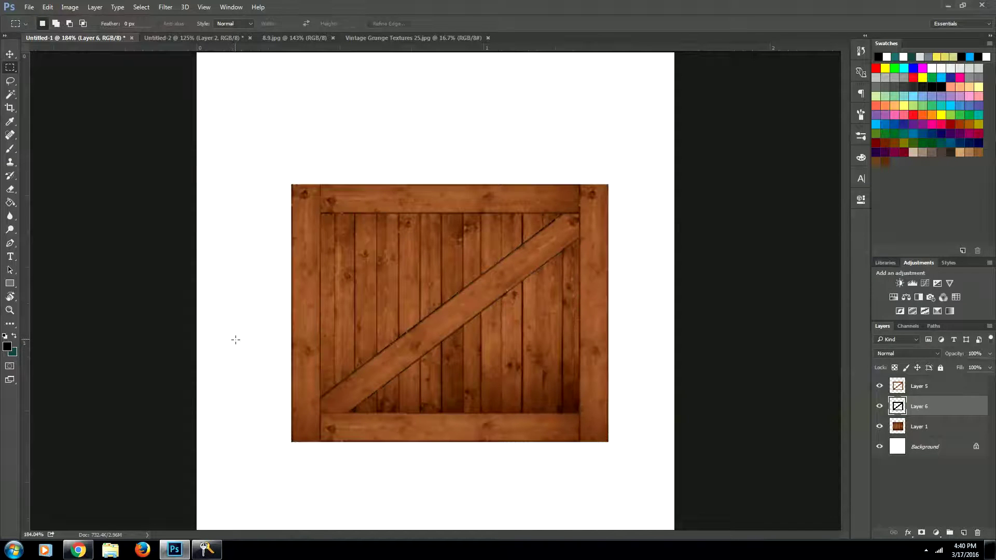
pyautogui.click(880, 388)
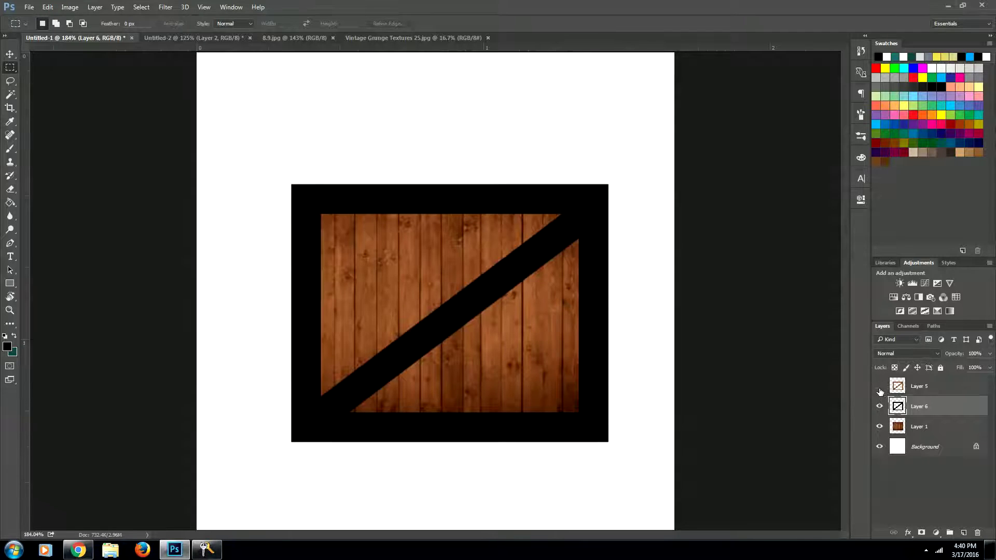
pyautogui.click(879, 387)
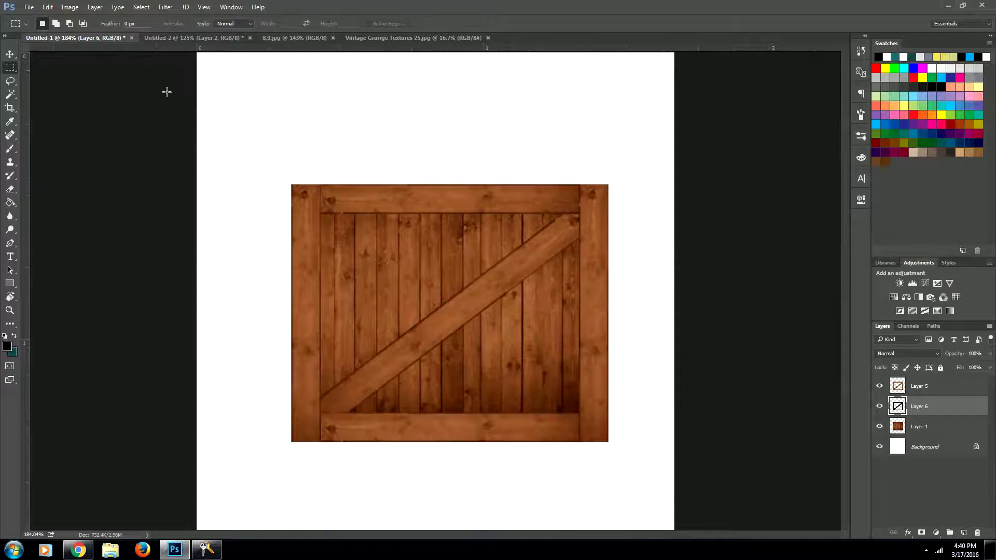
# Apply a Box Blur with a 15-pixel radius to the black Layer 6
pyautogui.click(162, 8)
pyautogui.moveTo(153, 12)
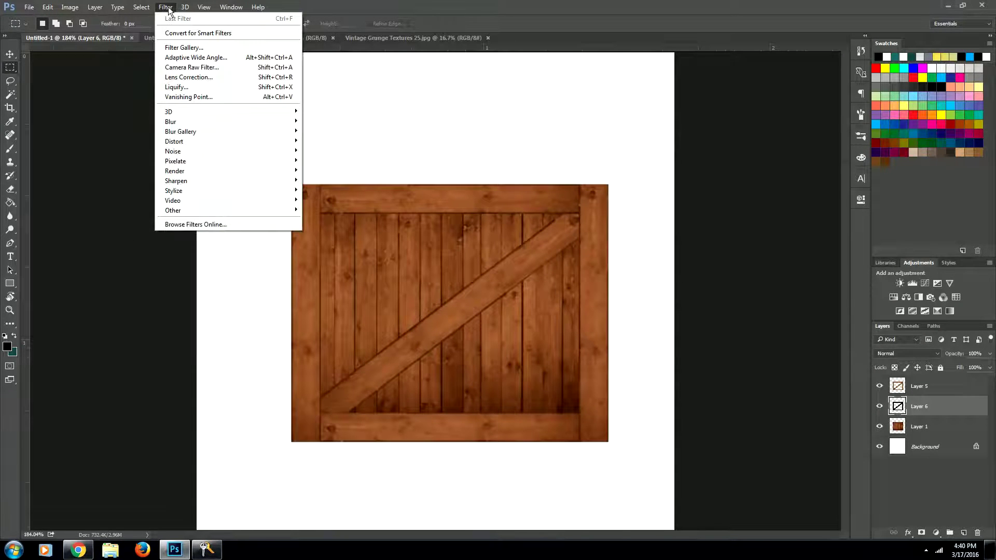
pyautogui.moveTo(188, 122)
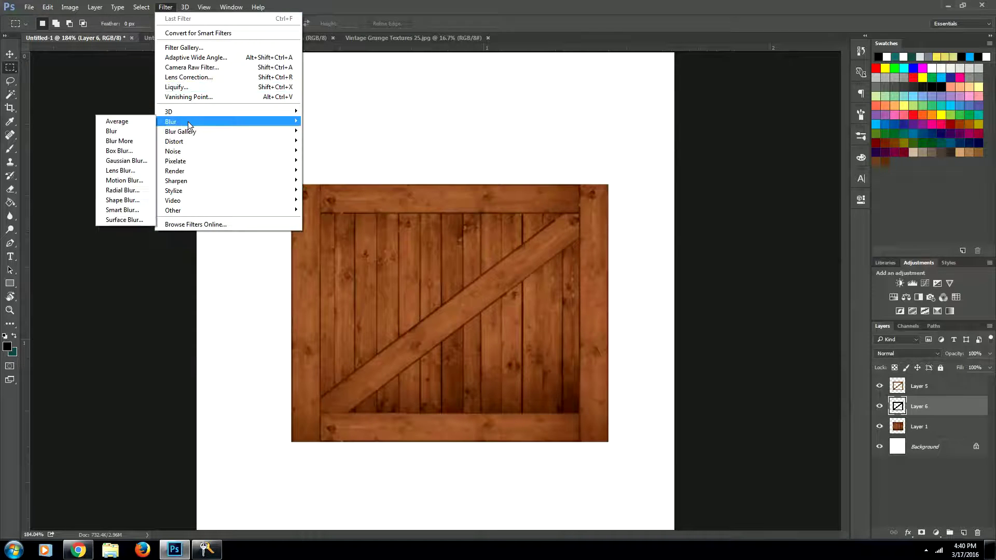
pyautogui.click(138, 151)
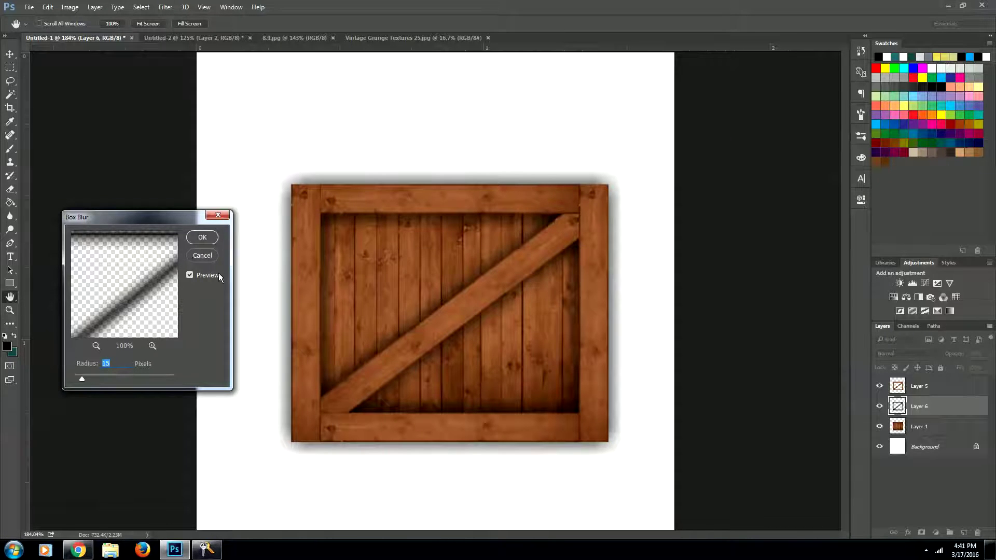
pyautogui.click(196, 237)
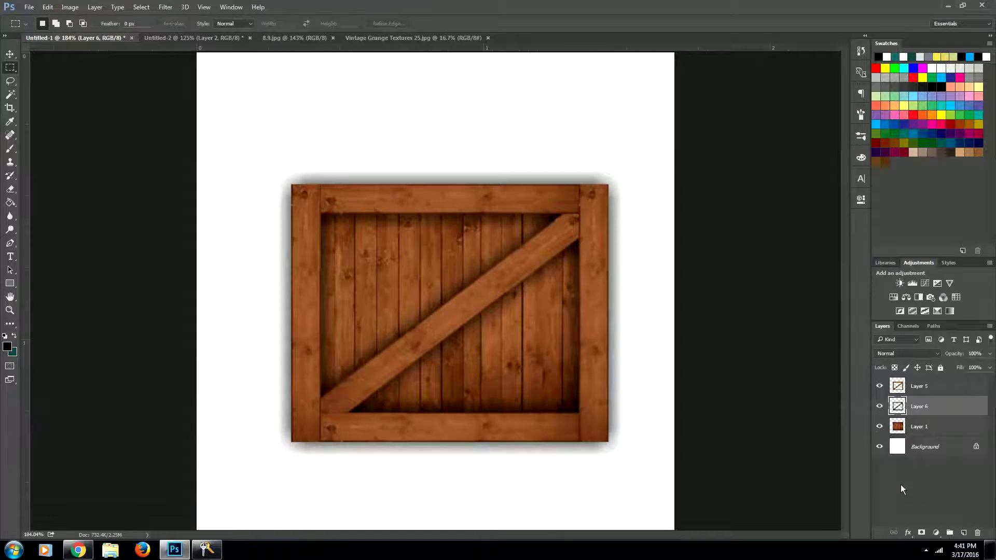
# Select everything outside Layer 1's crate outline and delete that shadow spill from Layer 6
pyautogui.keyDown('ctrl'); pyautogui.click(900, 432); pyautogui.keyUp('ctrl')
pyautogui.click(880, 427)
pyautogui.click(880, 427)
pyautogui.hotkey('ctrl', 'shift', 'i')
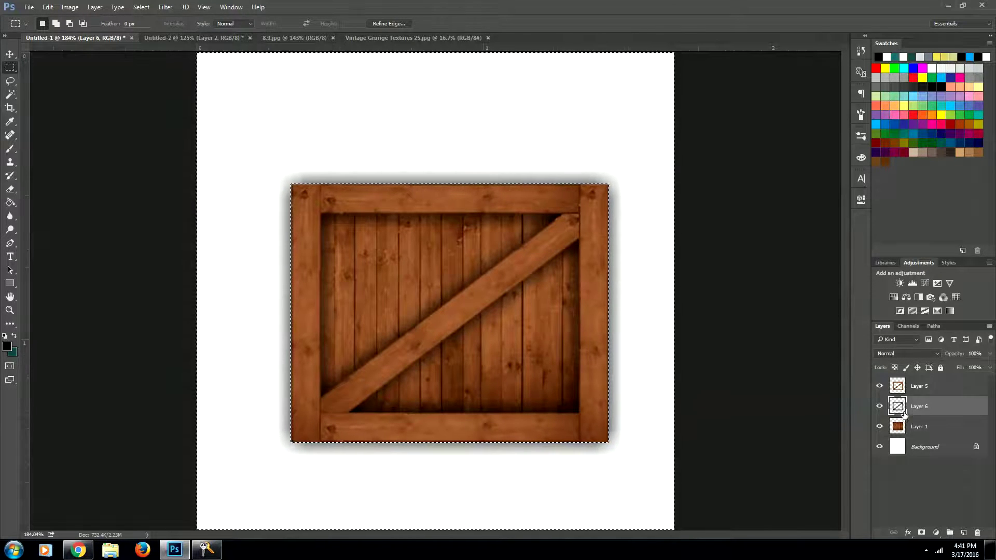
pyautogui.click(880, 408)
pyautogui.click(880, 410)
pyautogui.click(880, 410)
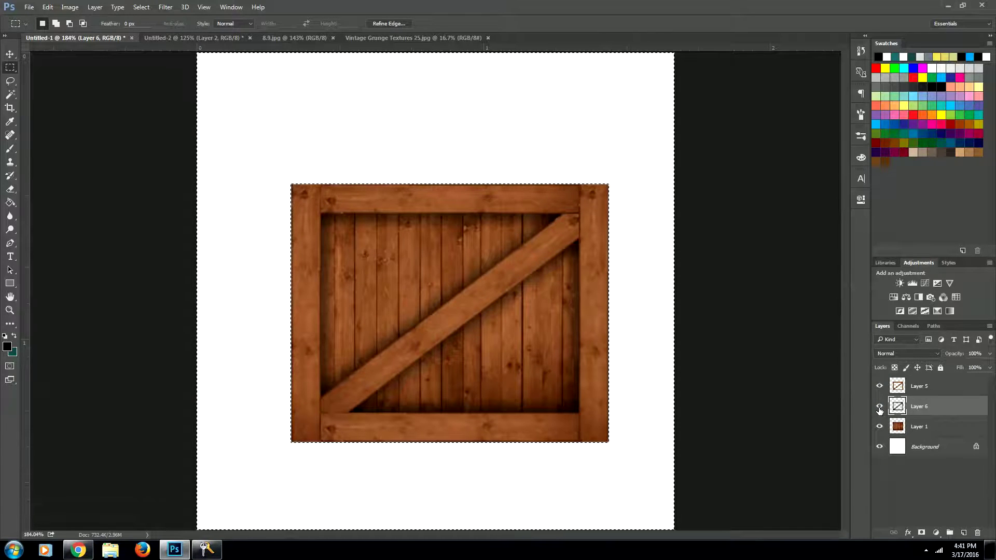
pyautogui.hotkey('ctrl', 'd')
# Merge the three crate layers into one Layer 5 and marquee-select the crate rectangle
pyautogui.click(930, 424)
pyautogui.keyDown('shift'); pyautogui.click(926, 390); pyautogui.keyUp('shift')
pyautogui.rightClick(915, 398)
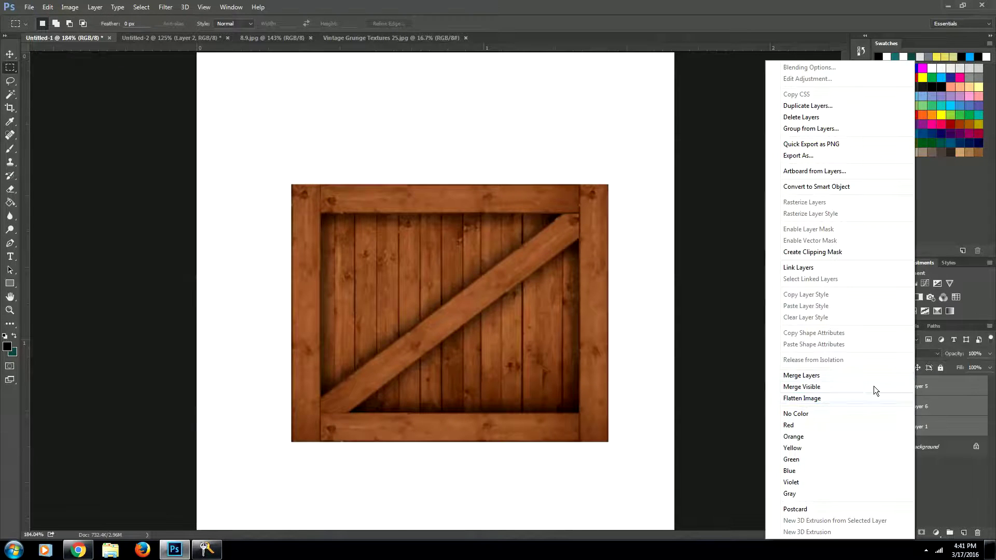
pyautogui.click(831, 375)
pyautogui.click(879, 386)
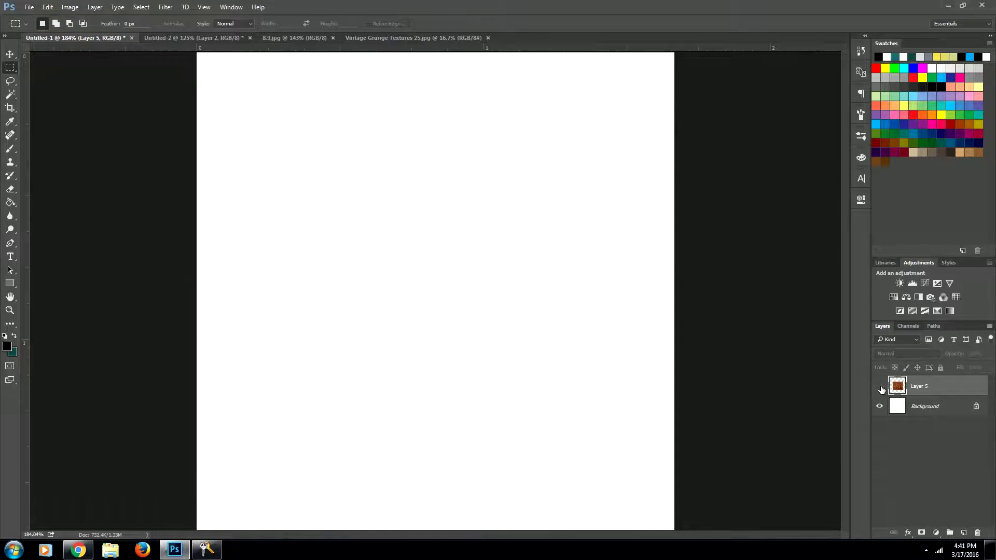
pyautogui.click(879, 387)
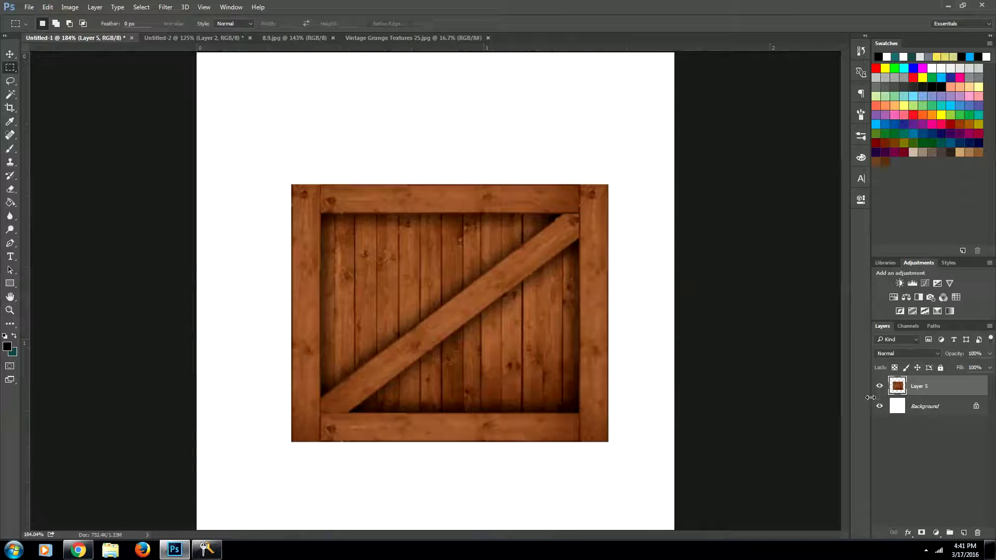
pyautogui.moveTo(644, 470); pyautogui.dragTo(271, 163)
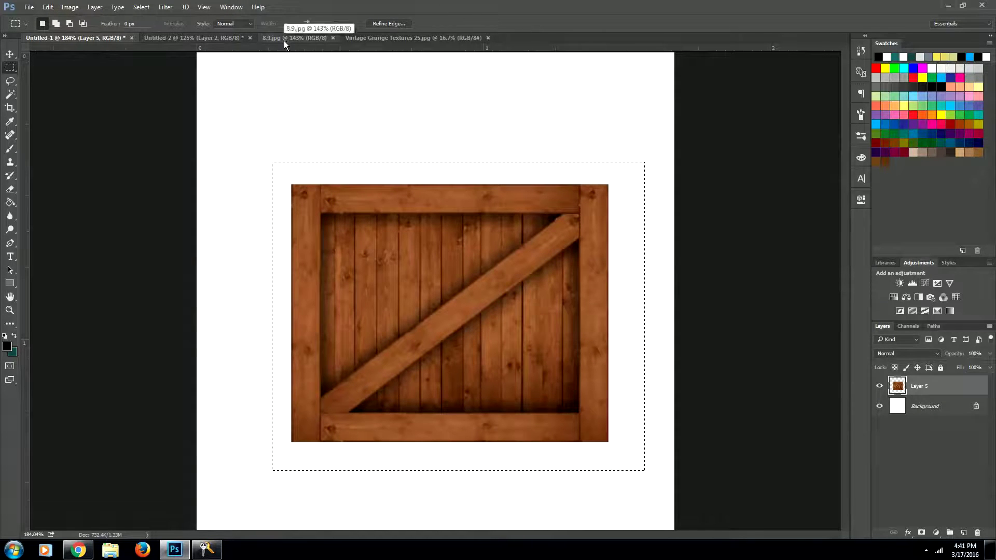
pyautogui.click(216, 39)
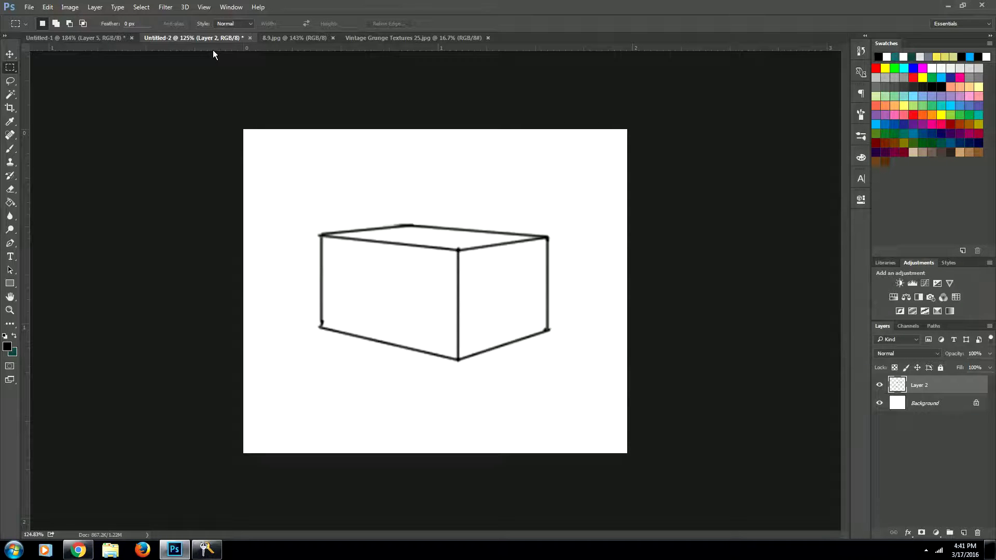
# Zoom in on the box sketch, paste the crate as Layer 3 and enter Distort mode
pyautogui.press('z')
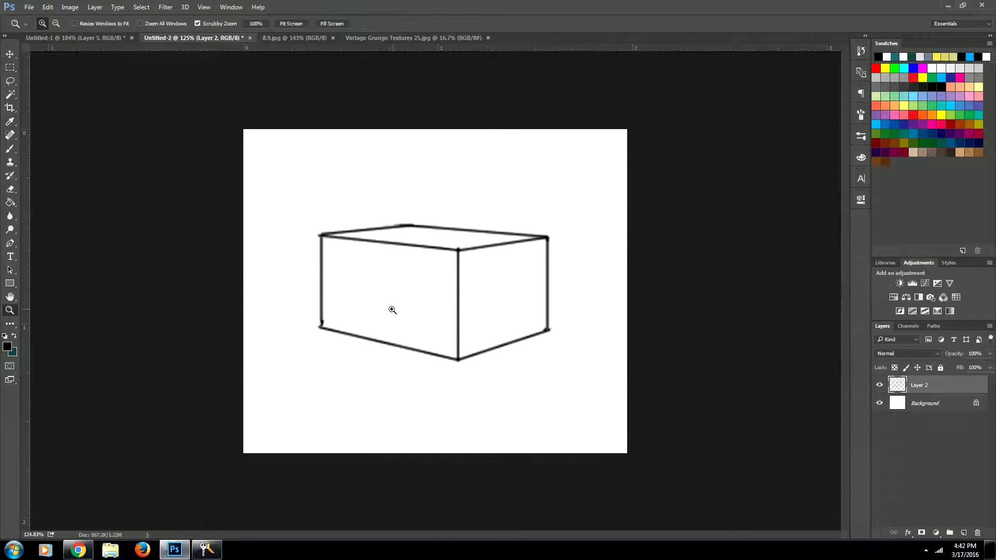
pyautogui.moveTo(393, 311); pyautogui.dragTo(430, 310)
pyautogui.hotkey('ctrl', 'v')
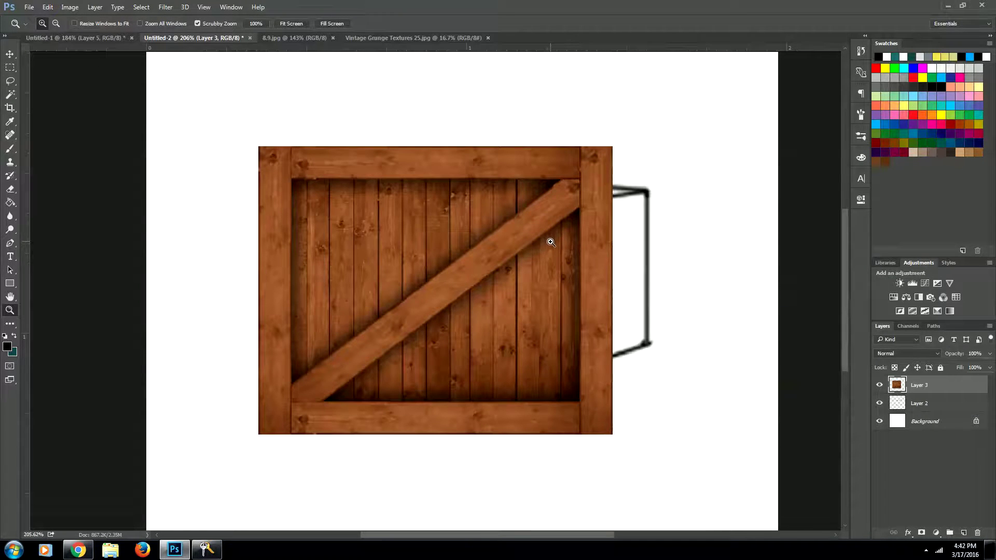
pyautogui.hotkey('ctrl', 't')
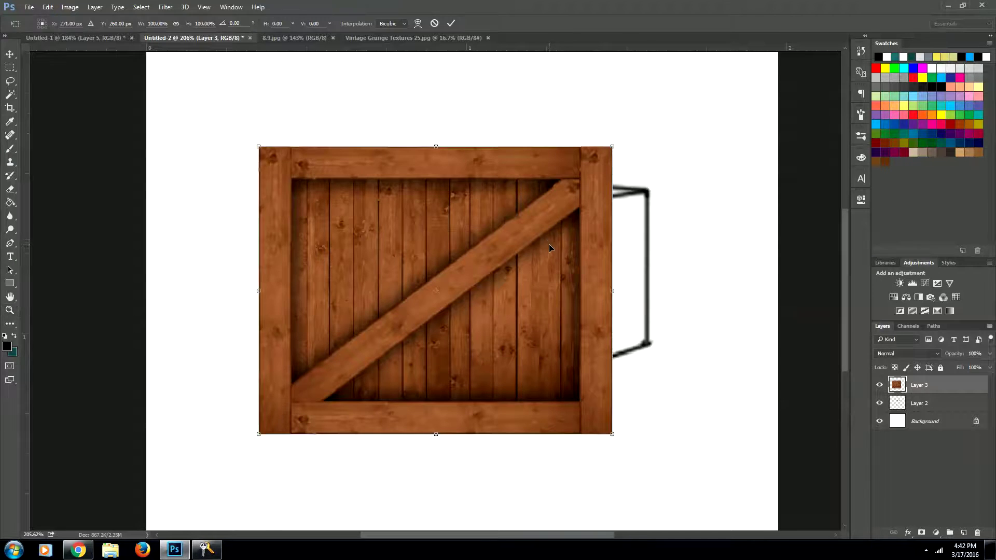
pyautogui.rightClick(493, 229)
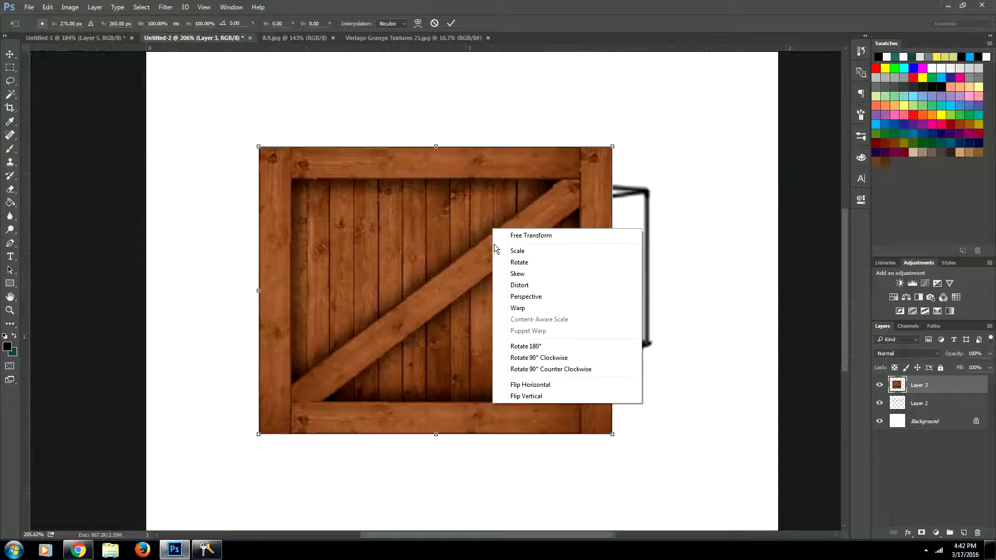
pyautogui.click(543, 285)
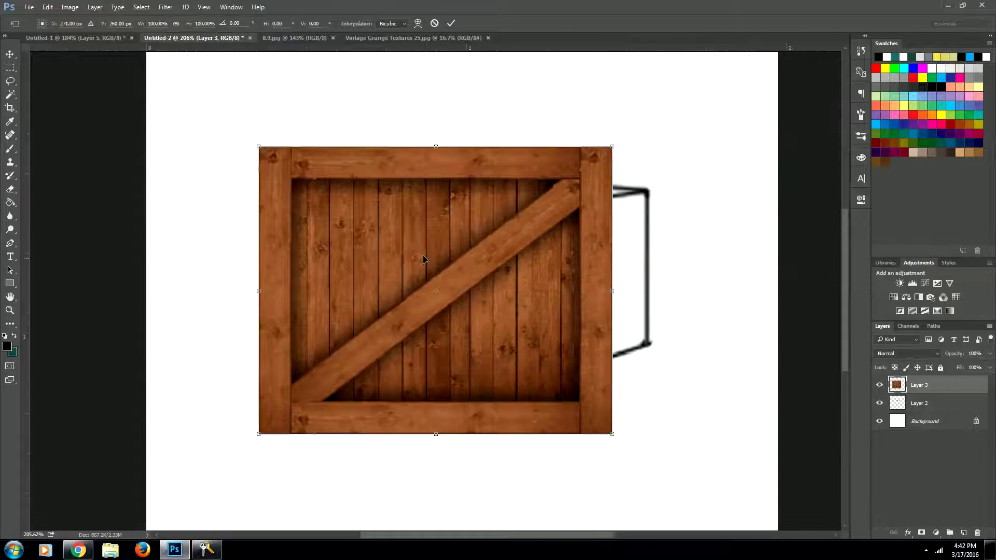
# Drag the crate's four corners onto the front face's corners and commit the distortion
pyautogui.moveTo(383, 237); pyautogui.dragTo(383, 268)
pyautogui.moveTo(627, 189); pyautogui.dragTo(500, 212)
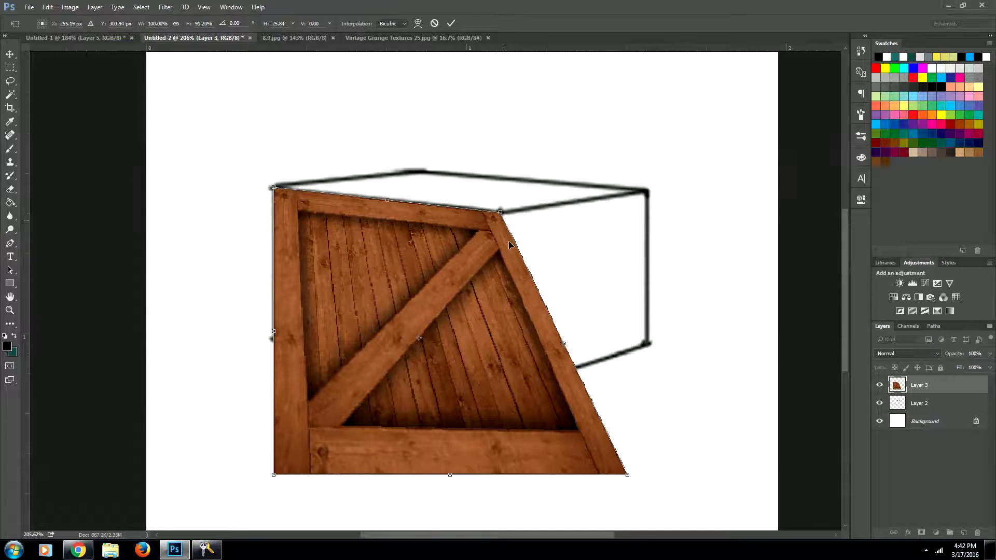
pyautogui.moveTo(628, 474); pyautogui.dragTo(500, 397)
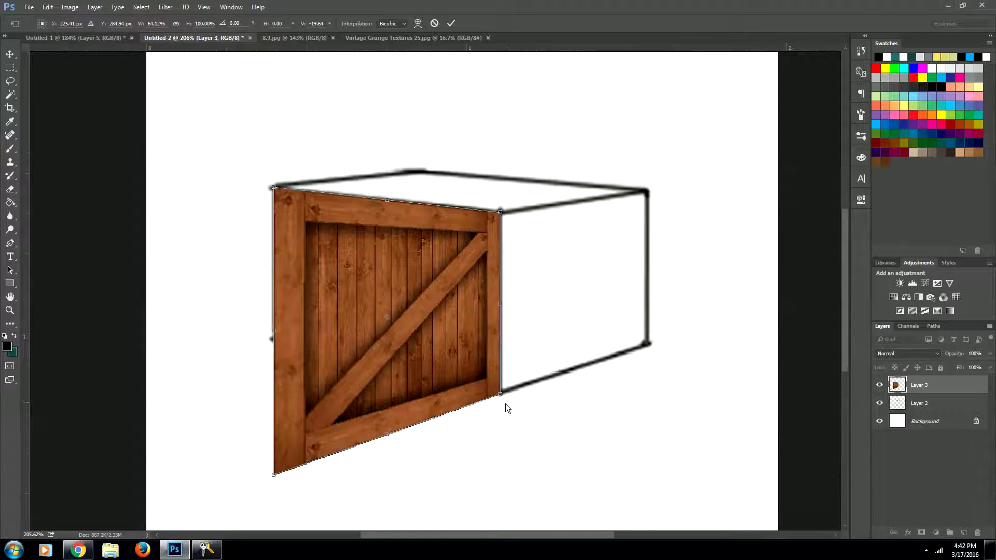
pyautogui.moveTo(274, 474); pyautogui.dragTo(275, 341)
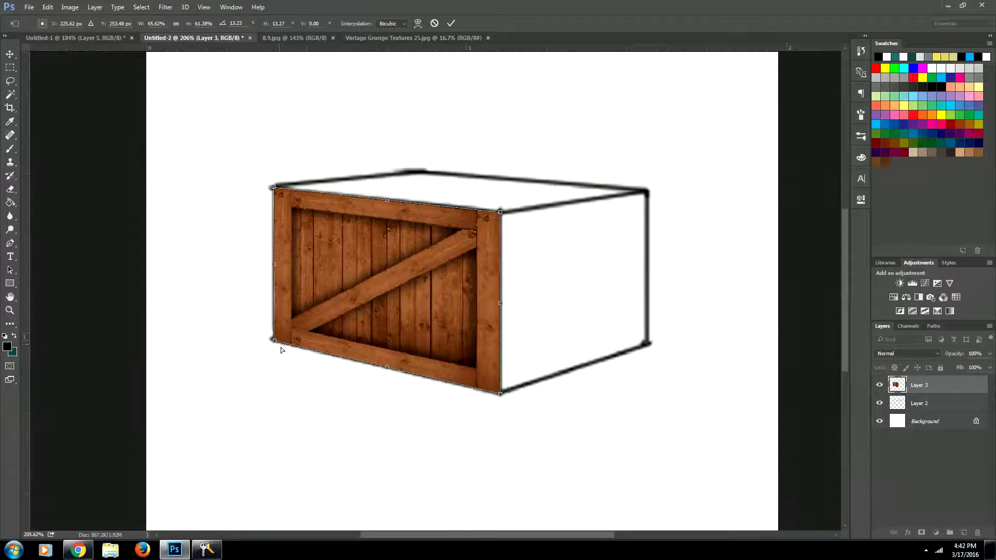
pyautogui.moveTo(272, 188); pyautogui.dragTo(273, 189)
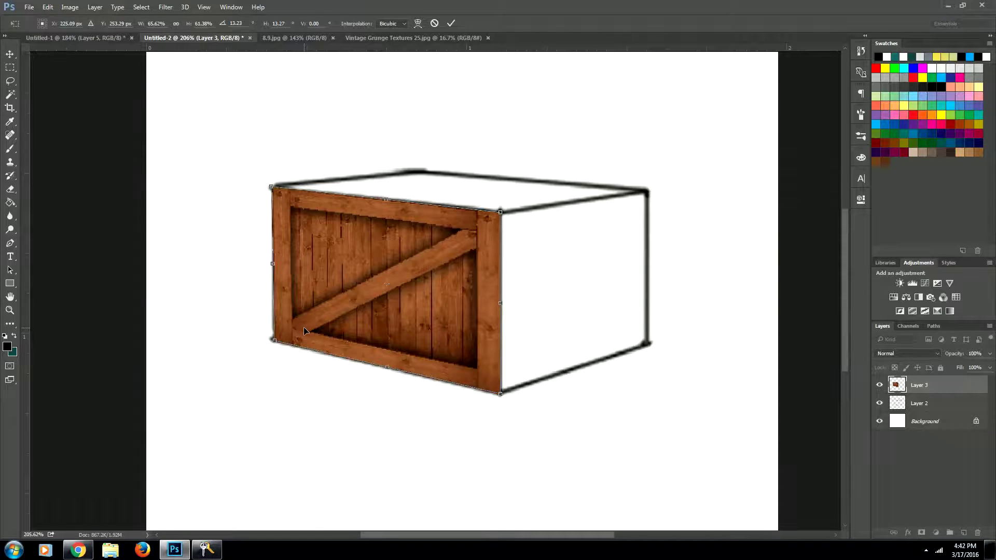
pyautogui.press('Return')
pyautogui.press('z')
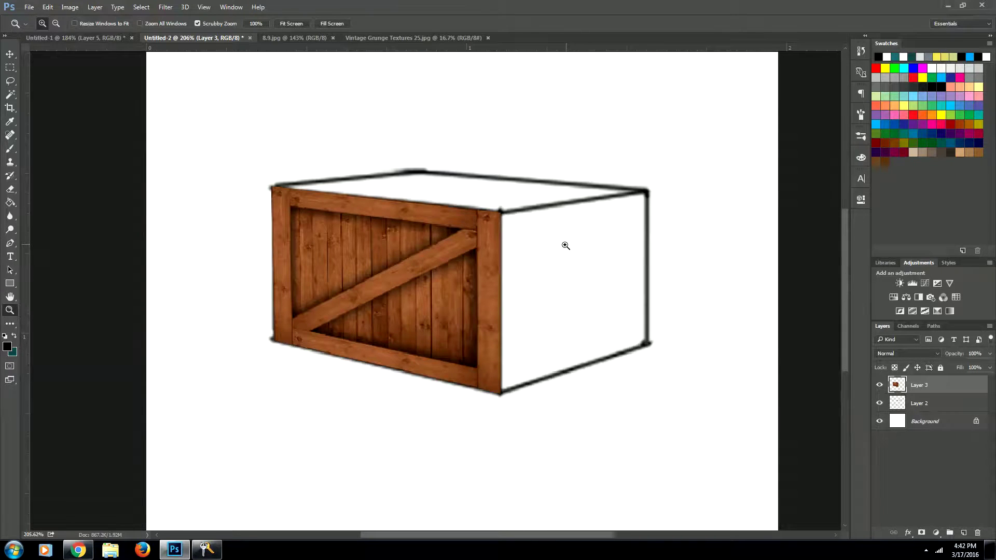
# Paste another crate texture and distort it onto the box's right side face
pyautogui.hotkey('ctrl', 'v')
pyautogui.moveTo(400, 289); pyautogui.dragTo(630, 357)
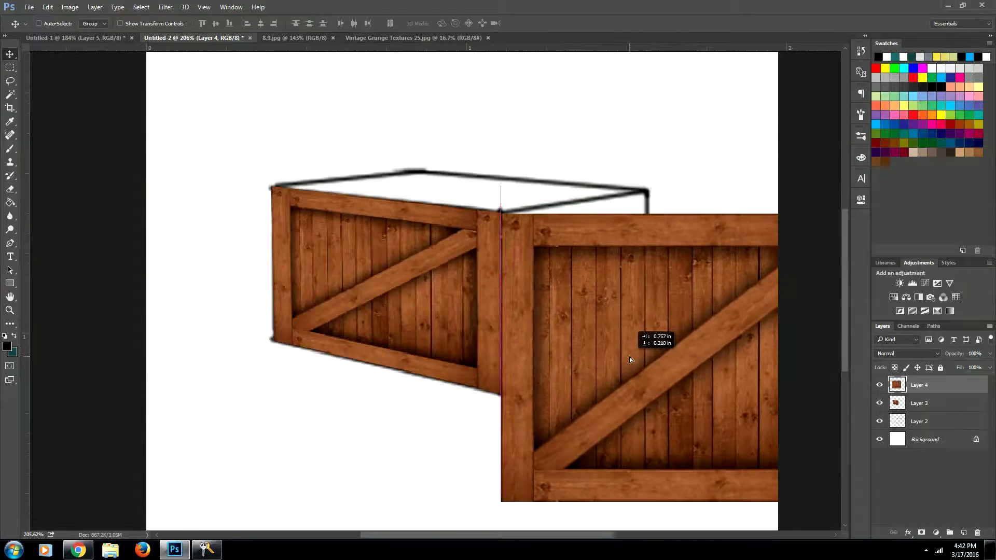
pyautogui.hscroll(5, 629, 357)
pyautogui.hotkey('ctrl', 't')
pyautogui.moveTo(659, 200); pyautogui.dragTo(453, 177)
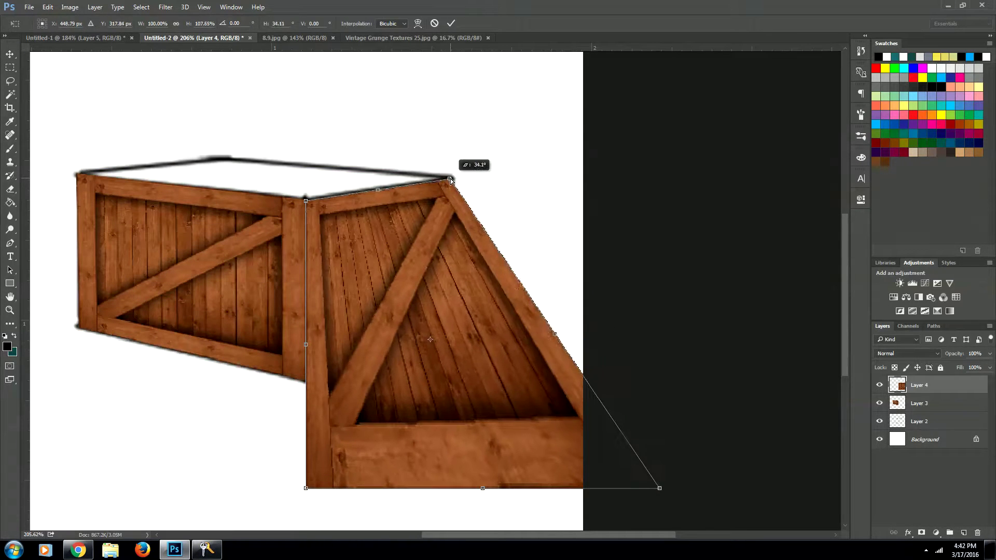
pyautogui.moveTo(660, 488); pyautogui.dragTo(455, 330)
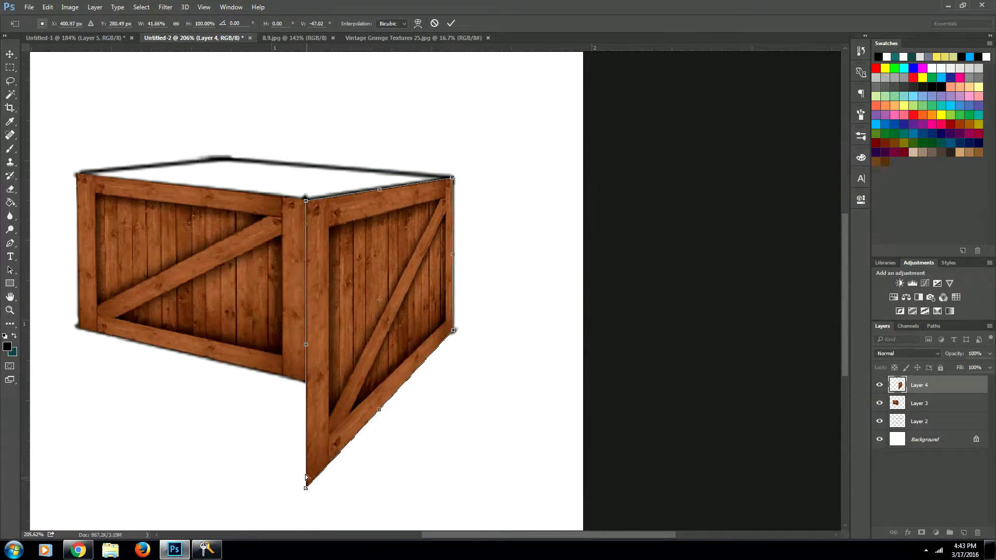
pyautogui.moveTo(306, 488); pyautogui.dragTo(236, 420)
pyautogui.press('Return')
# Paste a third crate texture and distort its corners onto the box's lid
pyautogui.hotkey('ctrl', 'v')
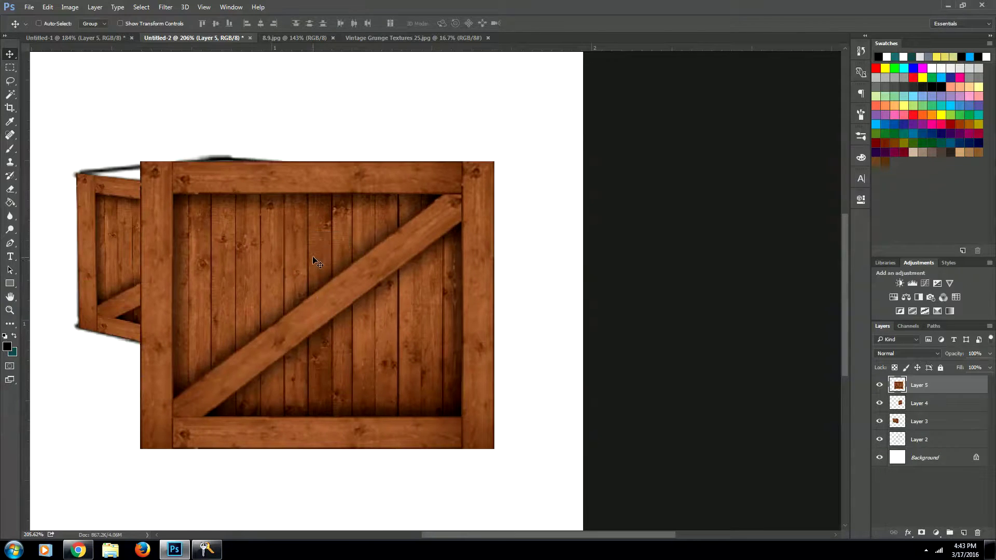
pyautogui.hotkey('ctrl', 't')
pyautogui.rightClick(196, 207)
pyautogui.click(228, 264)
pyautogui.moveTo(139, 167); pyautogui.dragTo(77, 172)
pyautogui.moveTo(494, 161); pyautogui.dragTo(224, 157)
pyautogui.moveTo(493, 449); pyautogui.dragTo(460, 244)
pyautogui.moveTo(471, 314); pyautogui.dragTo(451, 175)
pyautogui.moveTo(140, 449); pyautogui.dragTo(306, 201)
pyautogui.press('Return')
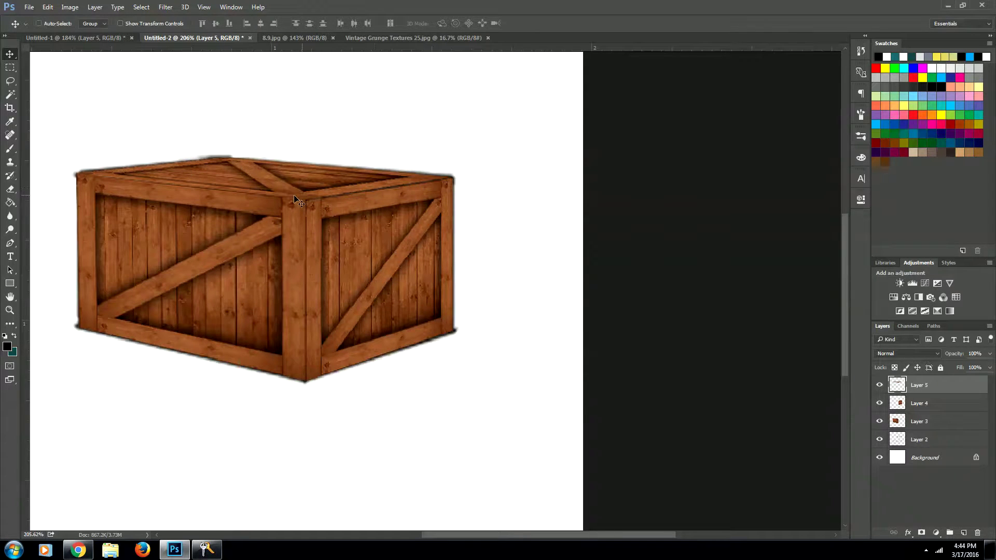
# Load the lid layer's shape and add a Hue/Saturation adjustment at Lightness -32
pyautogui.keyDown('ctrl'); pyautogui.click(899, 400); pyautogui.keyUp('ctrl')
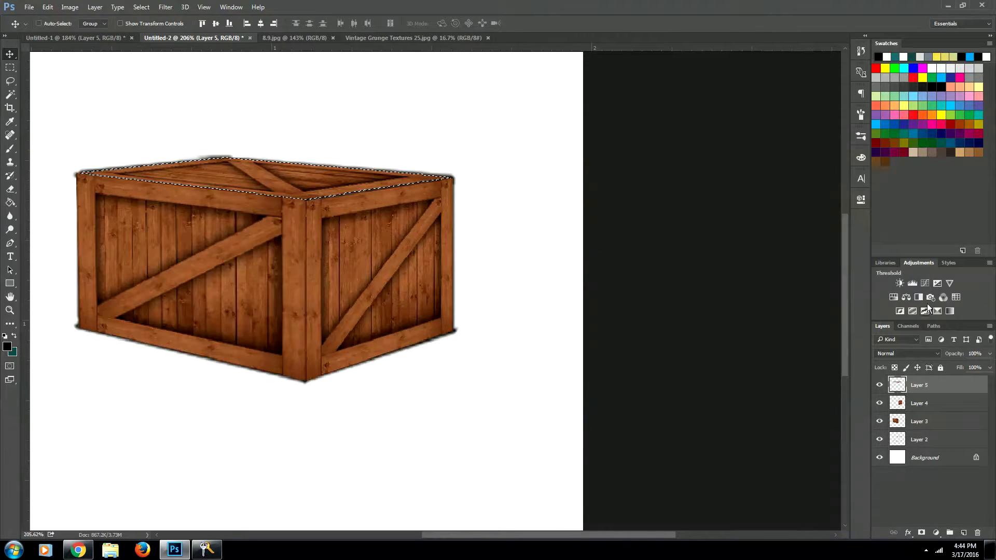
pyautogui.click(894, 296)
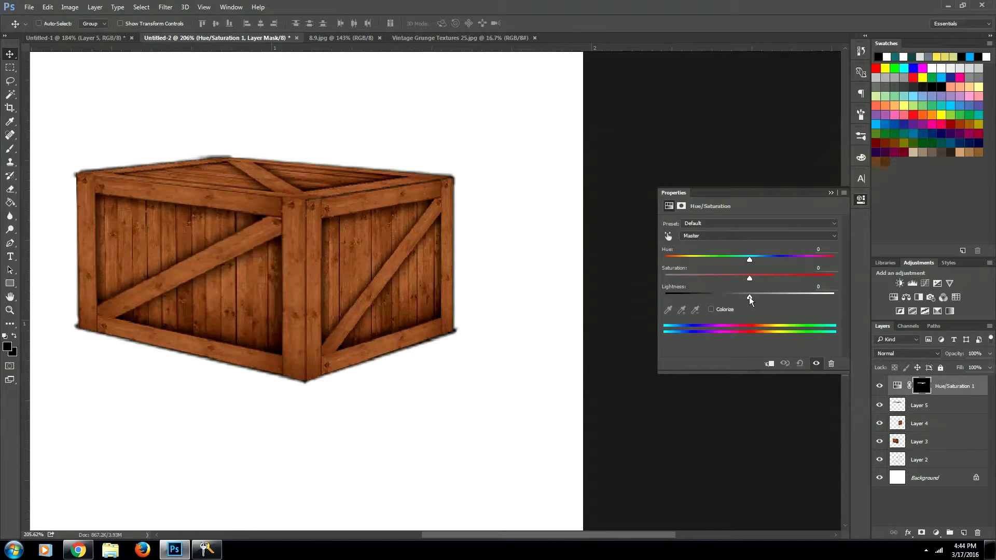
pyautogui.click(749, 297)
pyautogui.moveTo(745, 296); pyautogui.dragTo(723, 293)
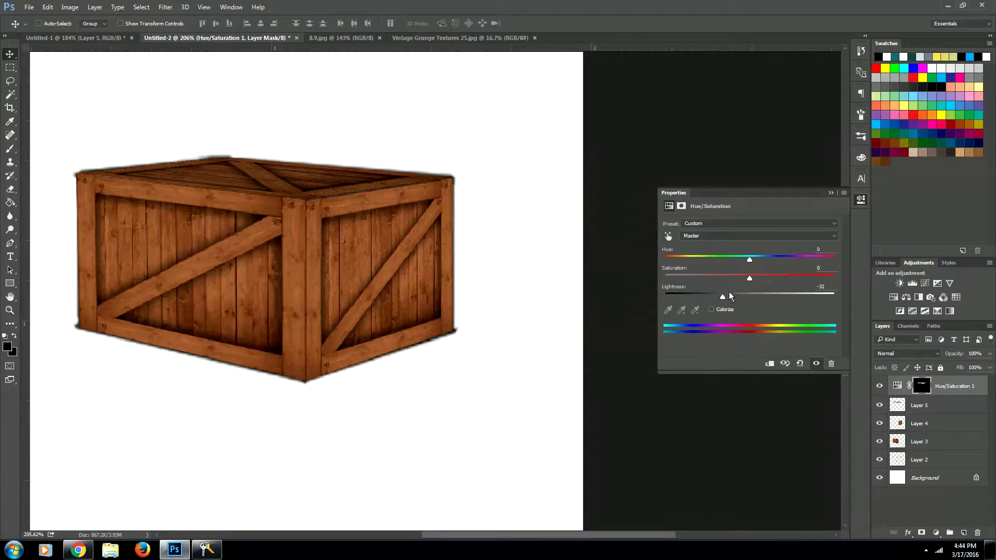
pyautogui.click(860, 200)
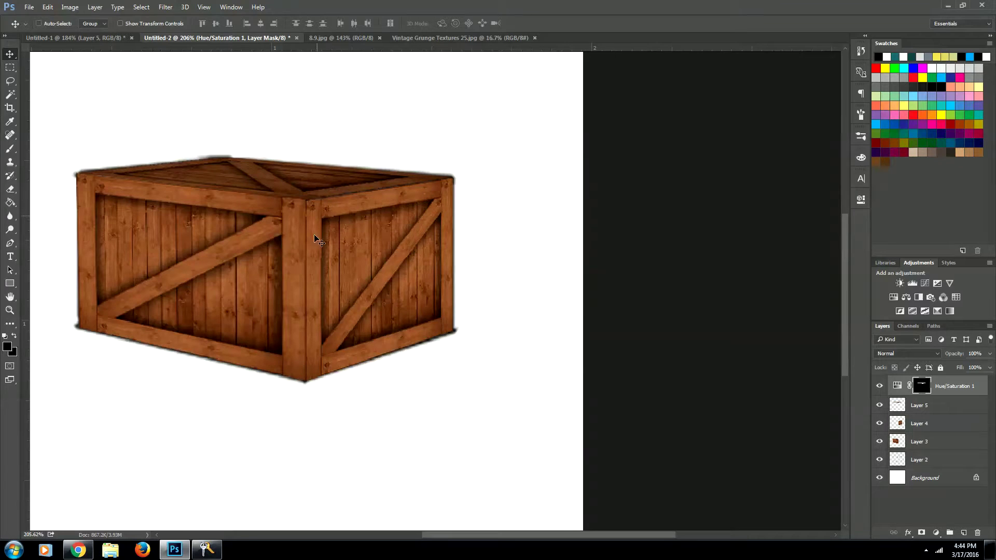
# Load the right-face layer's shape and add a Hue/Saturation adjustment at Lightness -68
pyautogui.keyDown('ctrl'); pyautogui.click(898, 424); pyautogui.keyUp('ctrl')
pyautogui.click(893, 297)
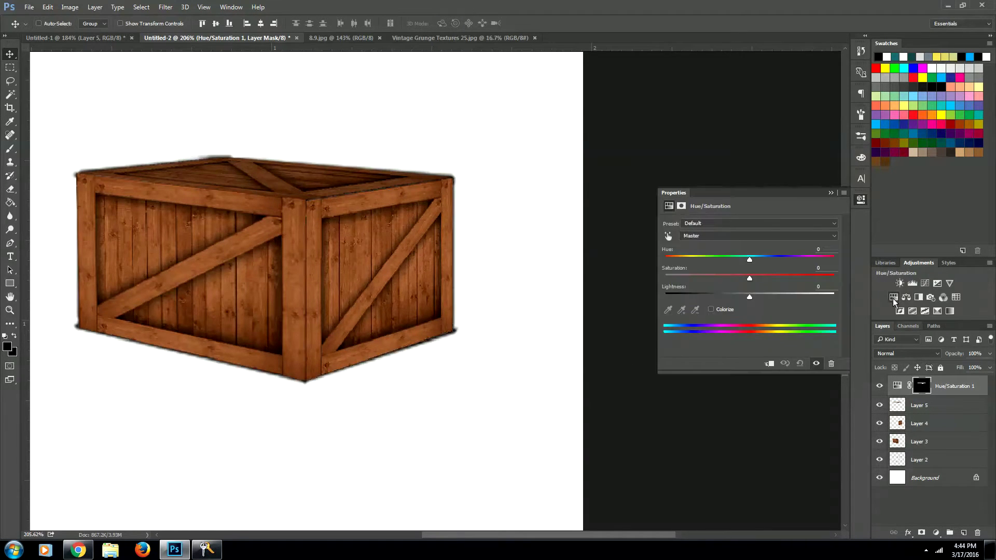
pyautogui.moveTo(749, 297); pyautogui.dragTo(703, 294)
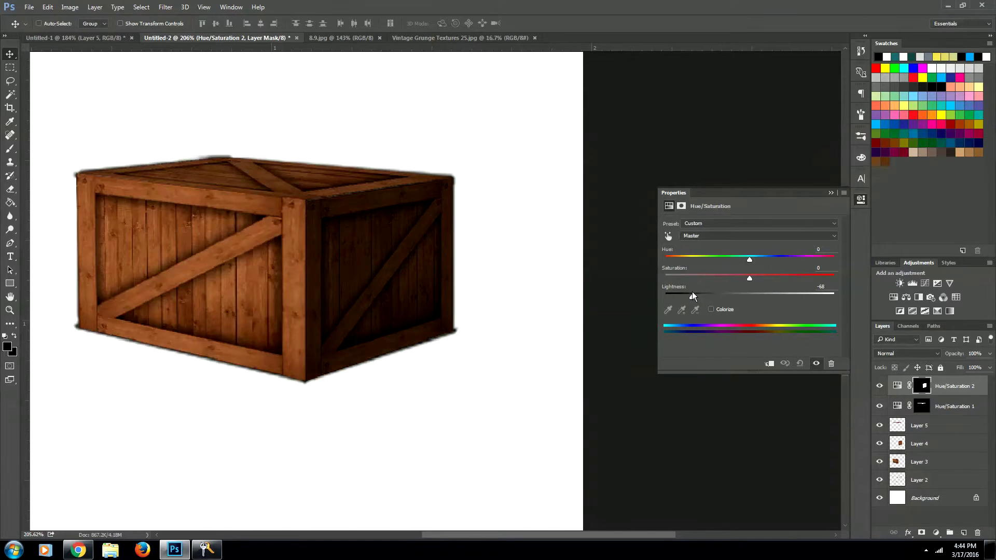
pyautogui.moveTo(692, 292); pyautogui.dragTo(692, 292)
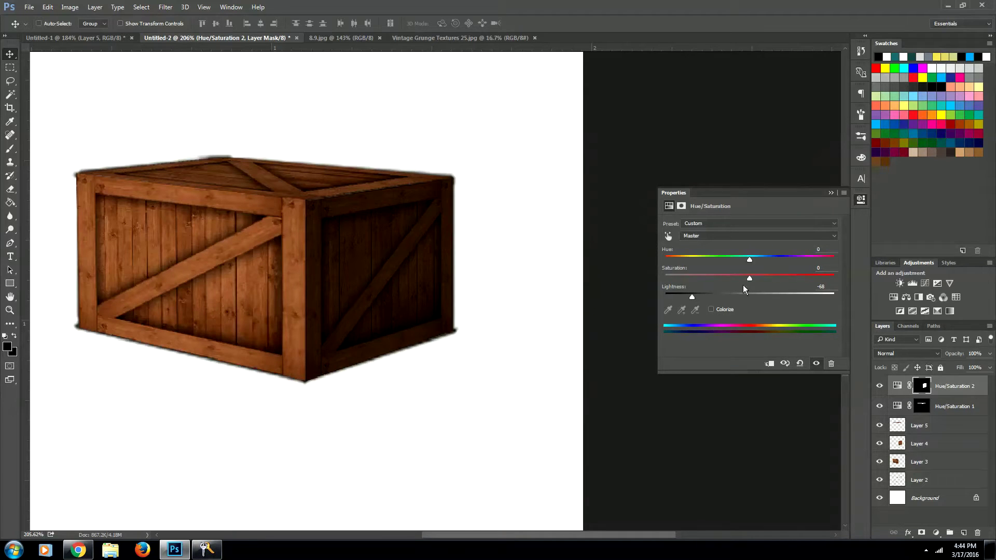
pyautogui.click(861, 204)
# Zoom out to about 158% with the Zoom tool to frame the whole crate
pyautogui.press('z')
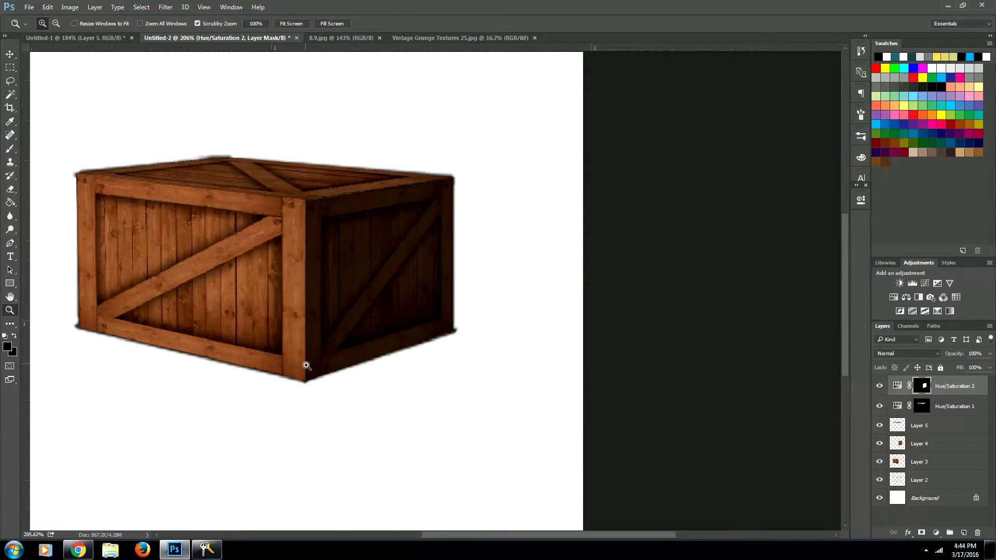
pyautogui.moveTo(307, 366); pyautogui.dragTo(280, 367)
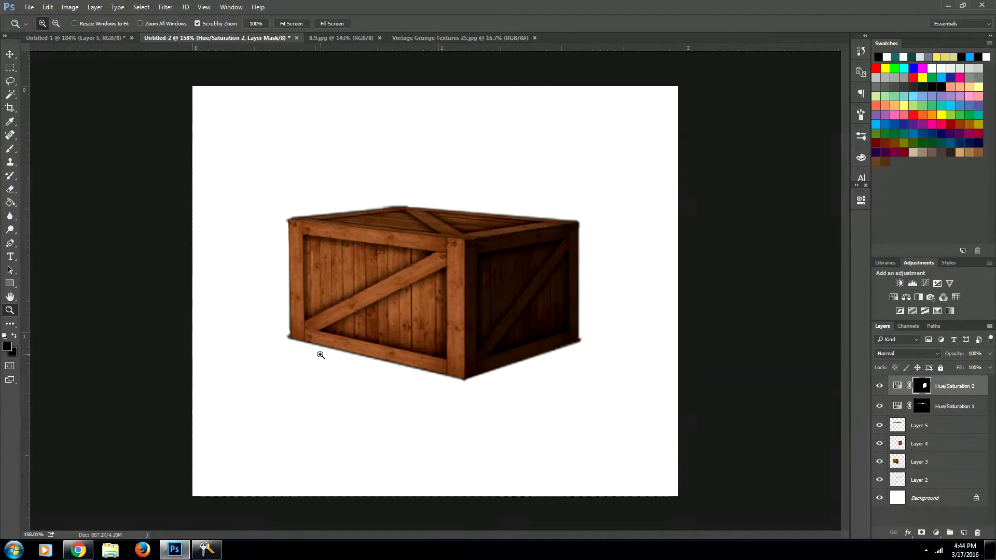